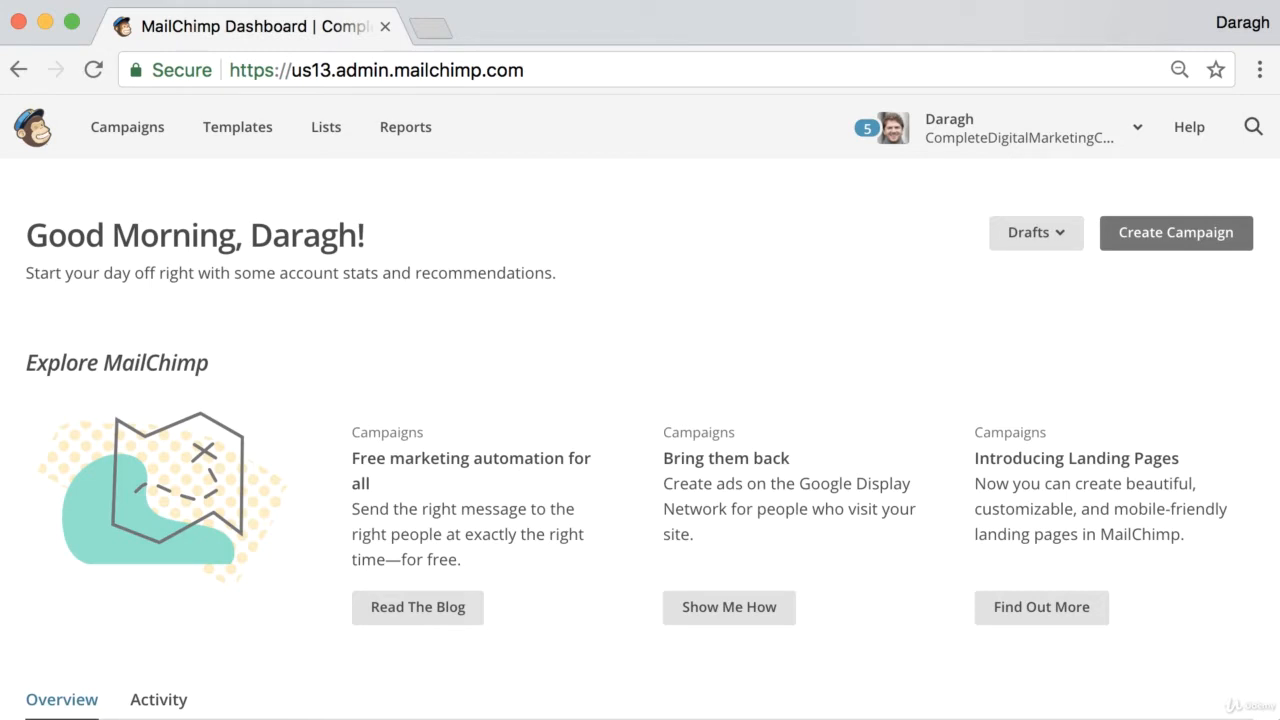
Create a regular email campaign named "How to Capture Emails Without a Website" and keep the entire list as its recipients.
click(1167, 236)
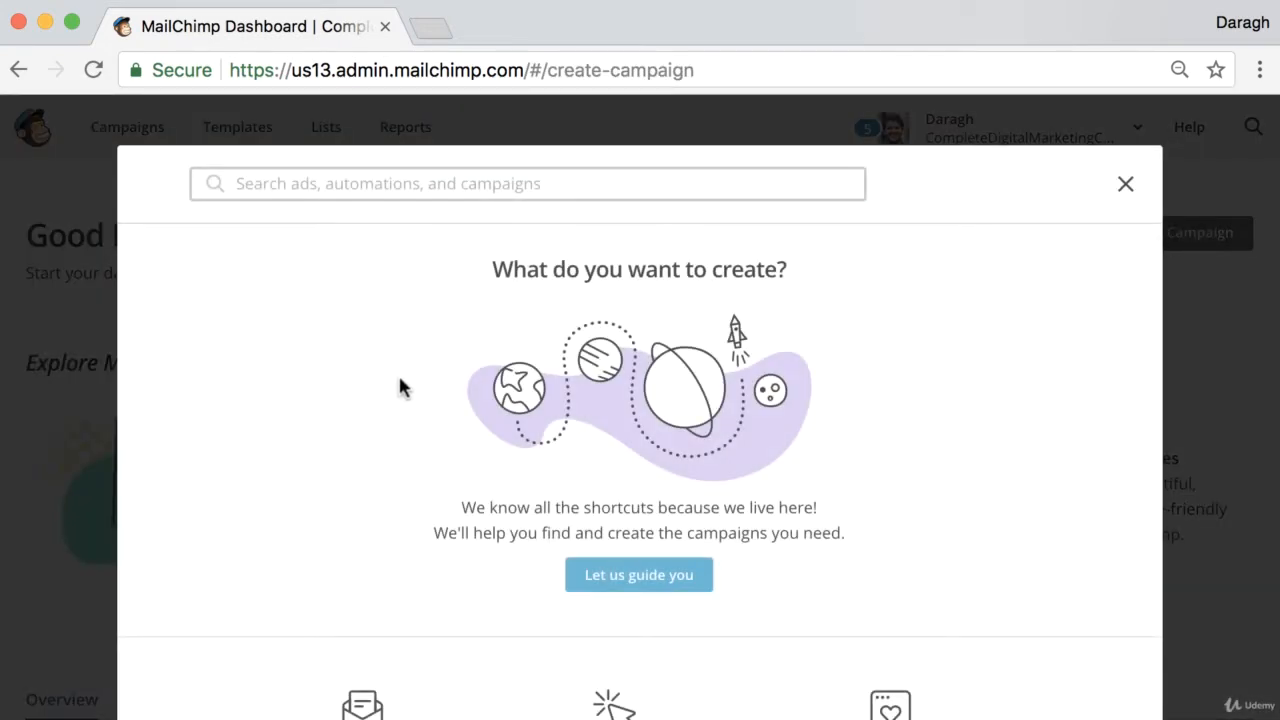
scroll(398, 380, down, 2)
click(358, 634)
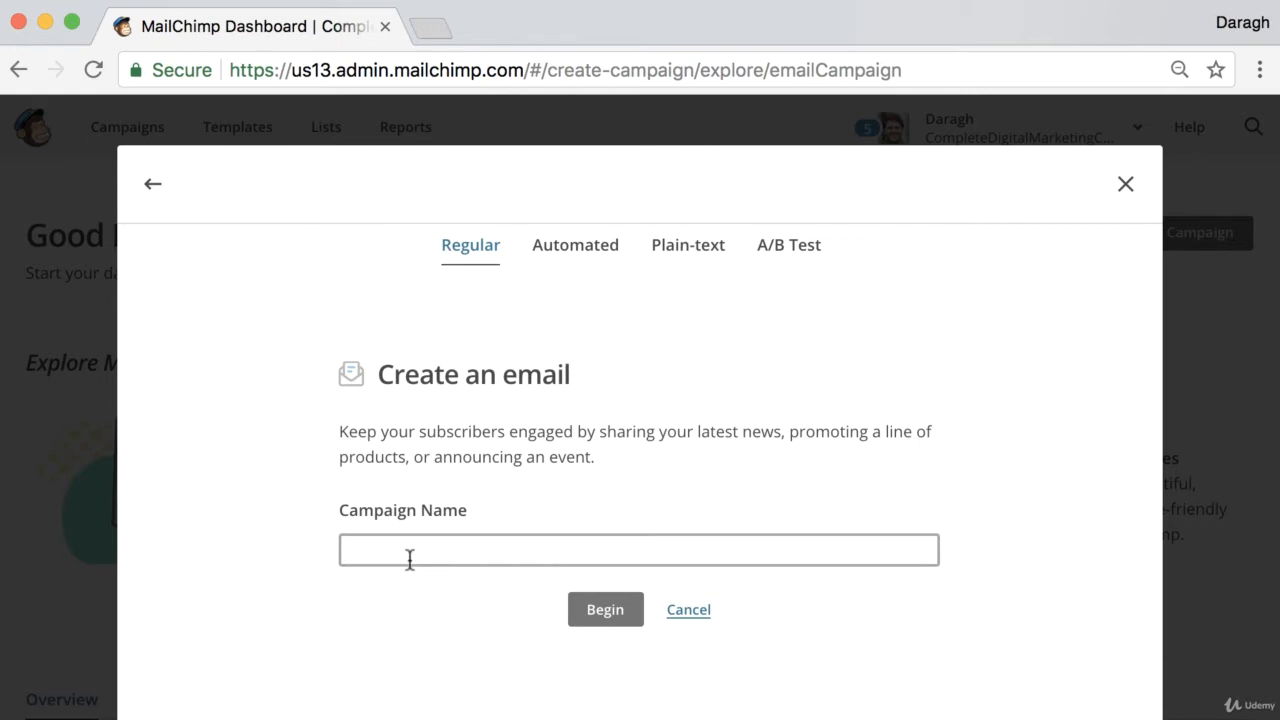
text(How)
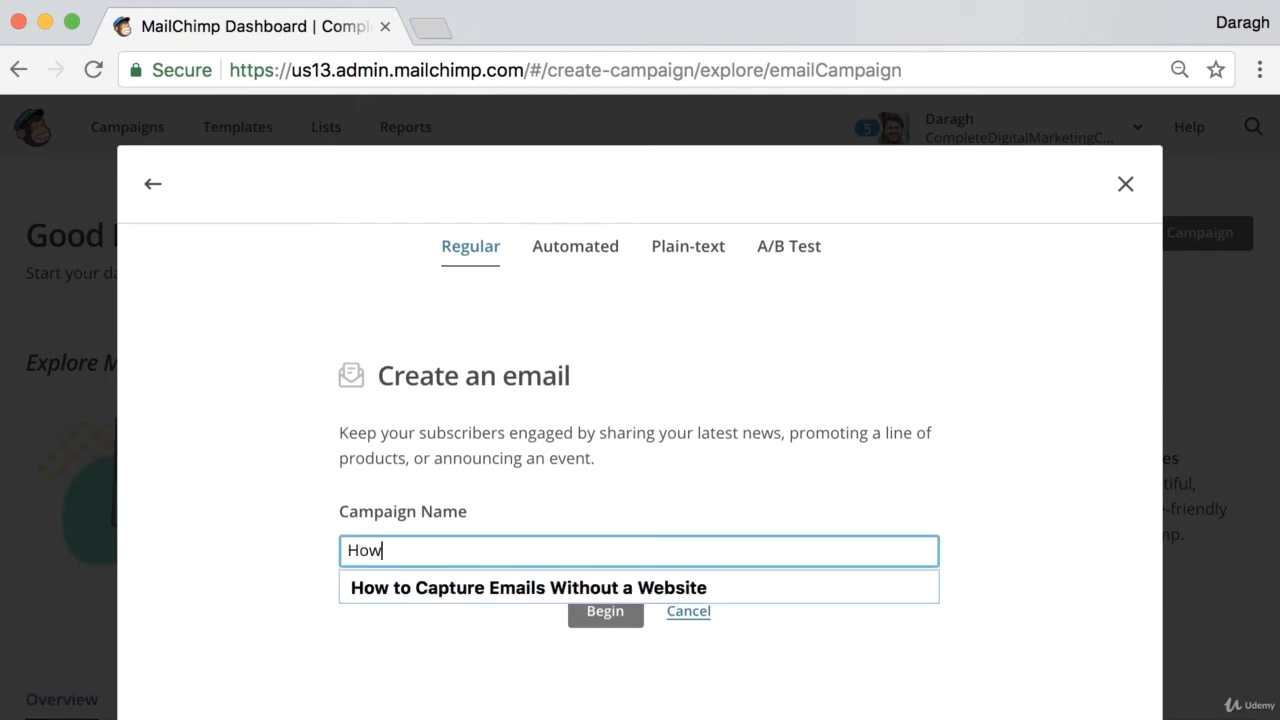
click(424, 582)
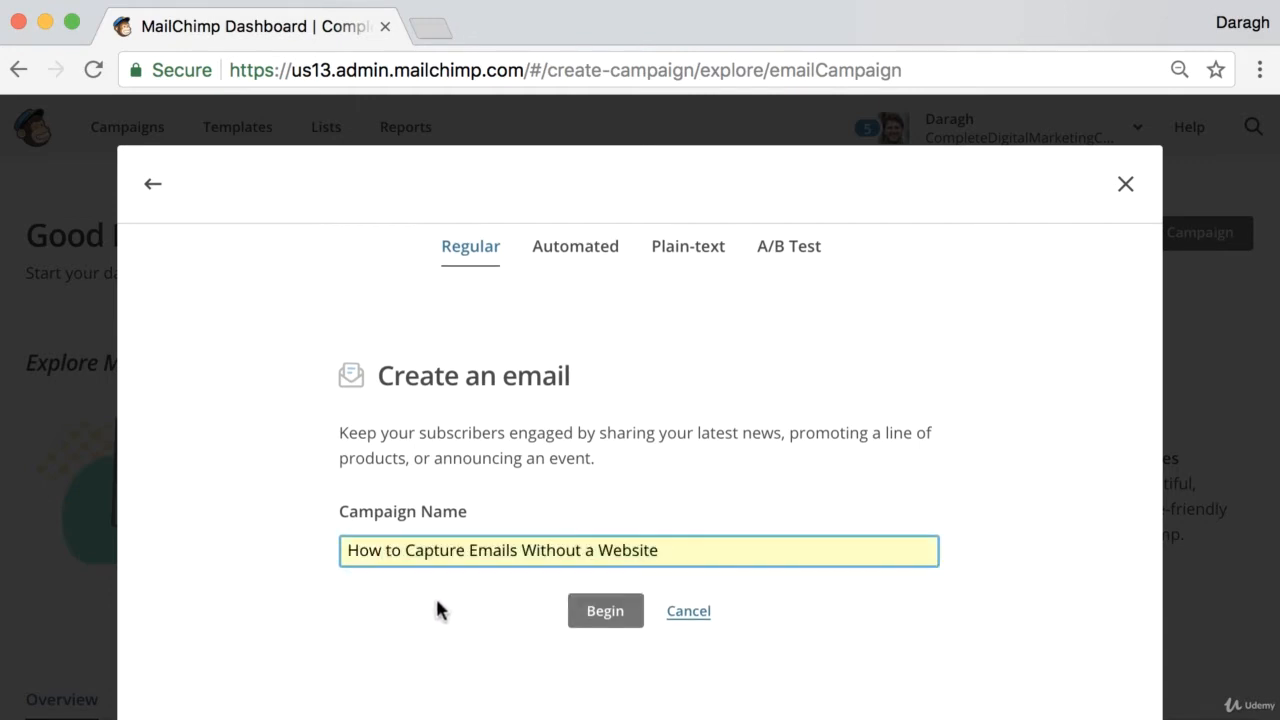
click(596, 612)
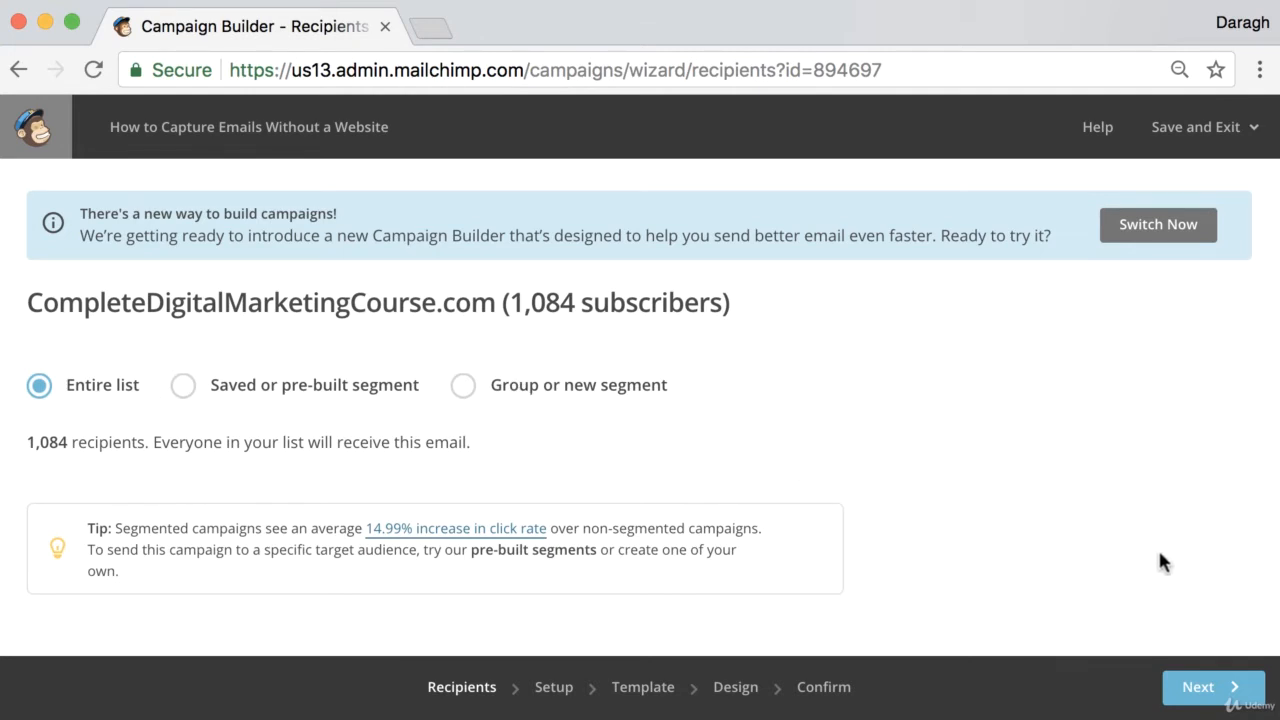
click(1210, 688)
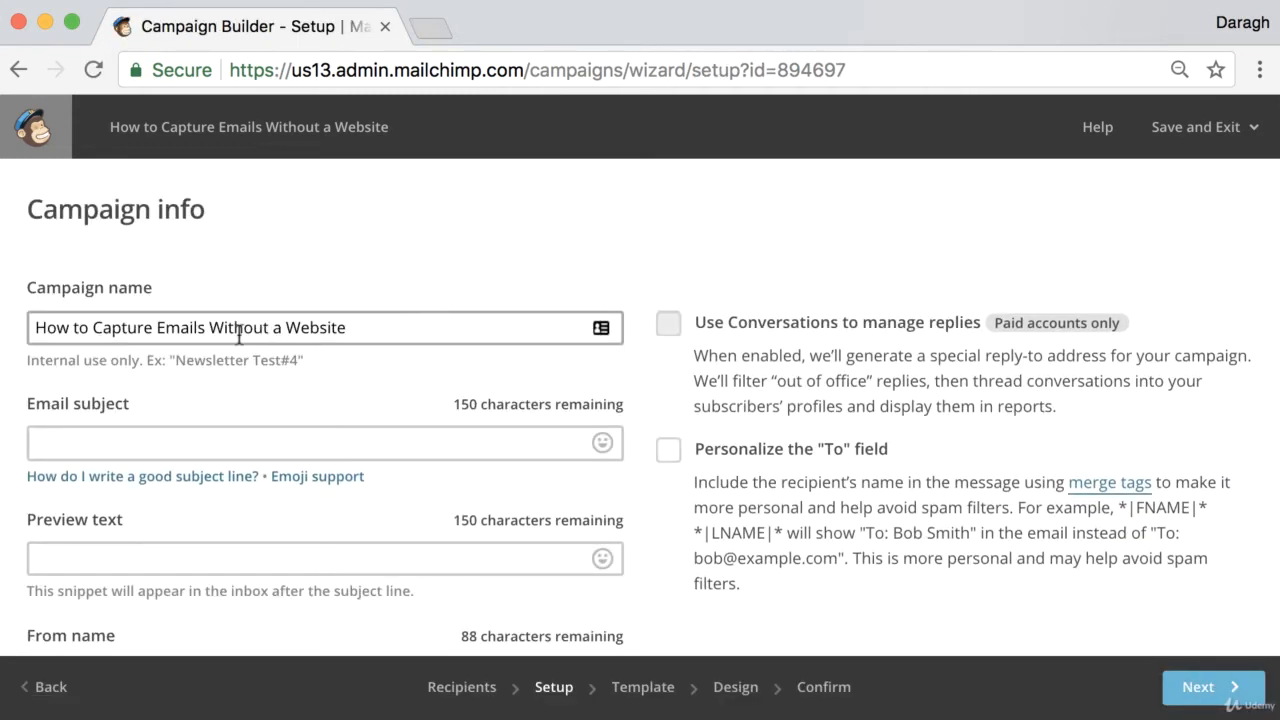
Copy the campaign name "How to Capture Emails Without a Website" into the email subject.
drag(30, 215, 218, 211)
click(250, 216)
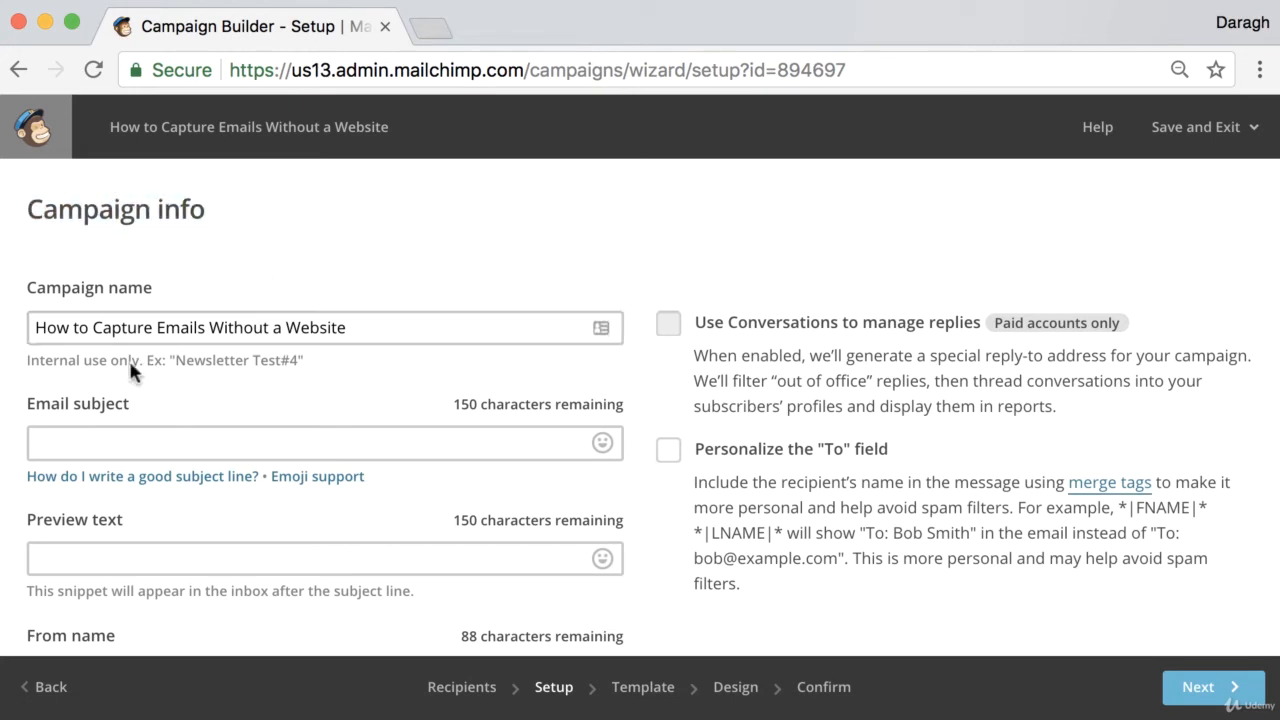
click(131, 327)
triple_click(131, 327)
key(ctrl+c)
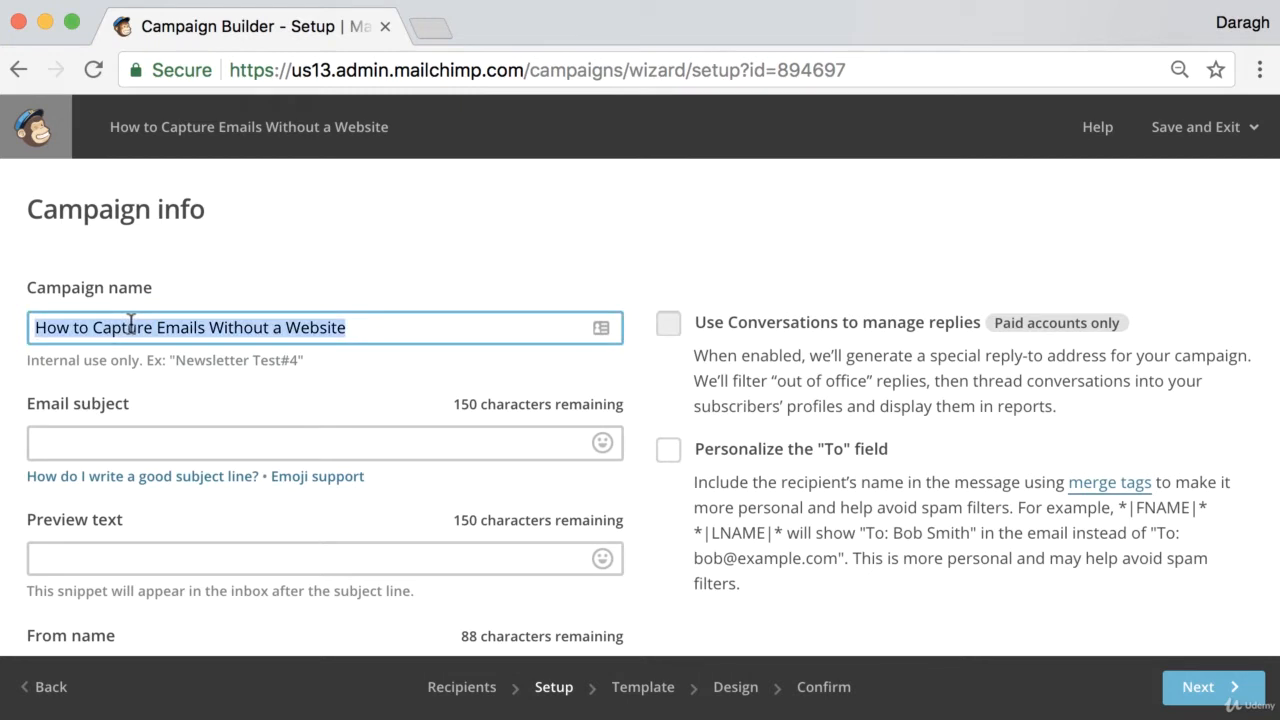
click(106, 437)
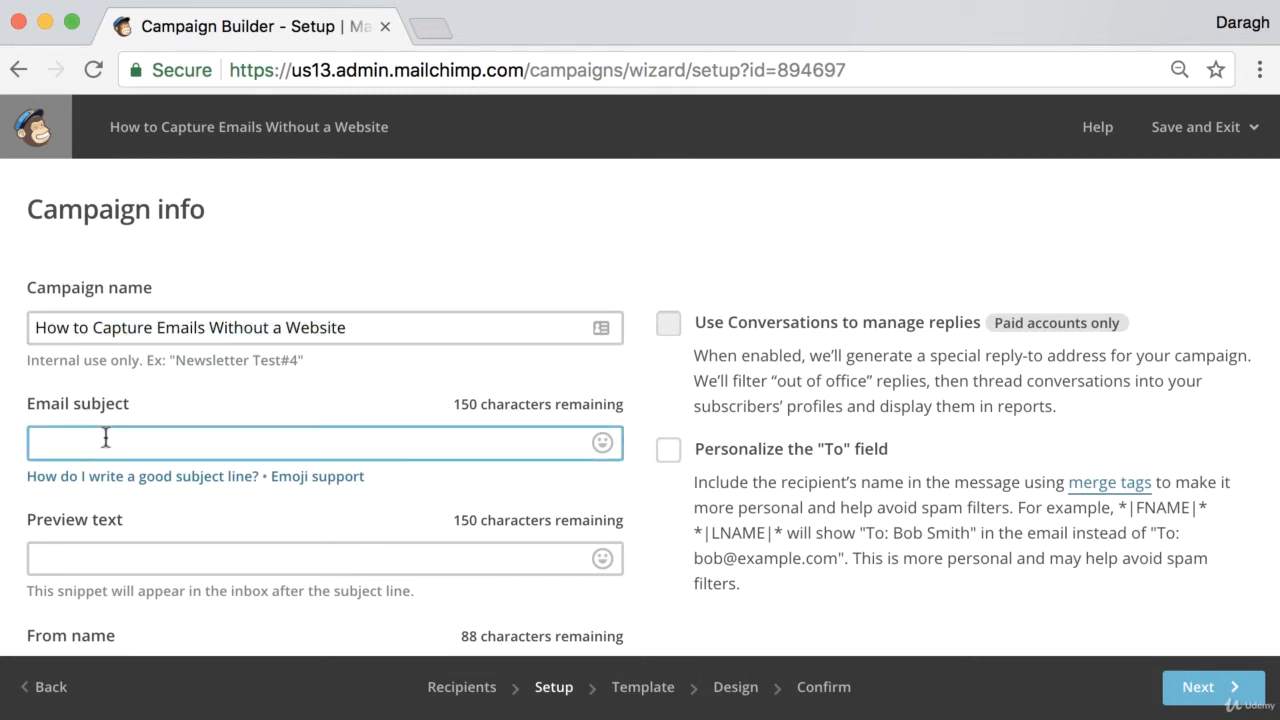
key(ctrl+v)
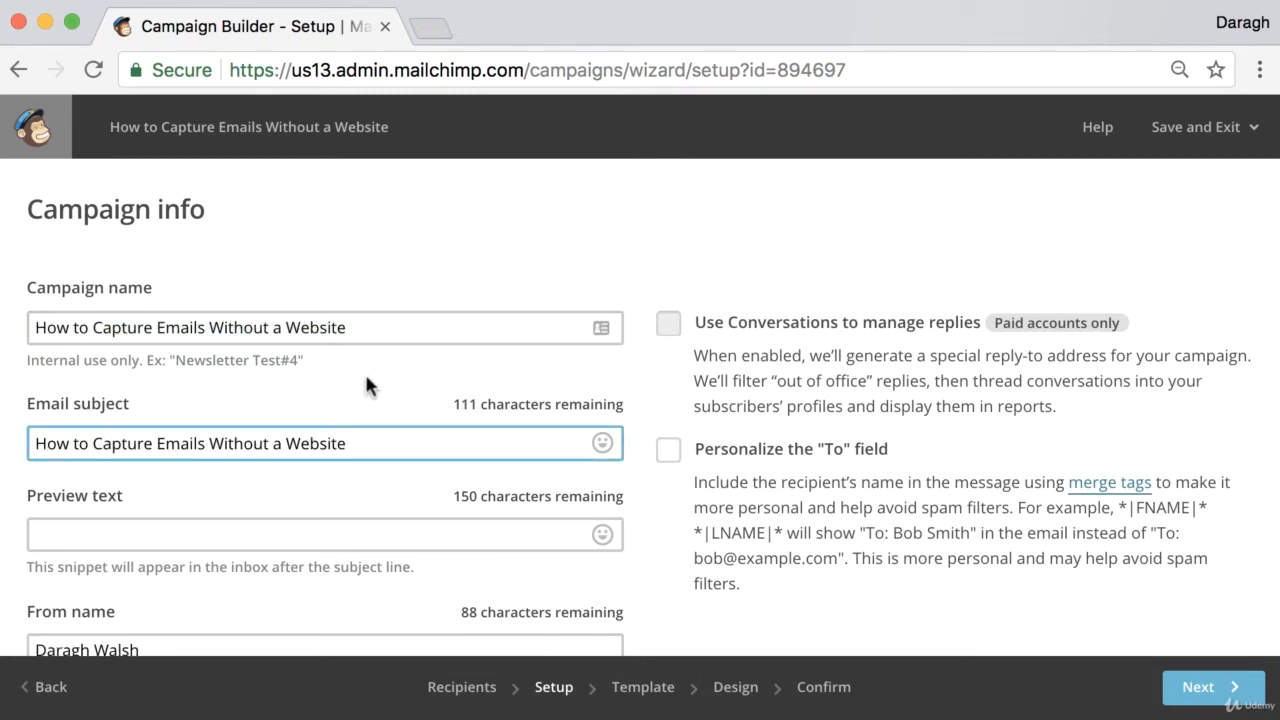
Enter "Learn a really simple way to capture email without needing a website" as the email's preview text.
scroll(364, 372, down, 3)
scroll(363, 373, down, 1)
click(277, 374)
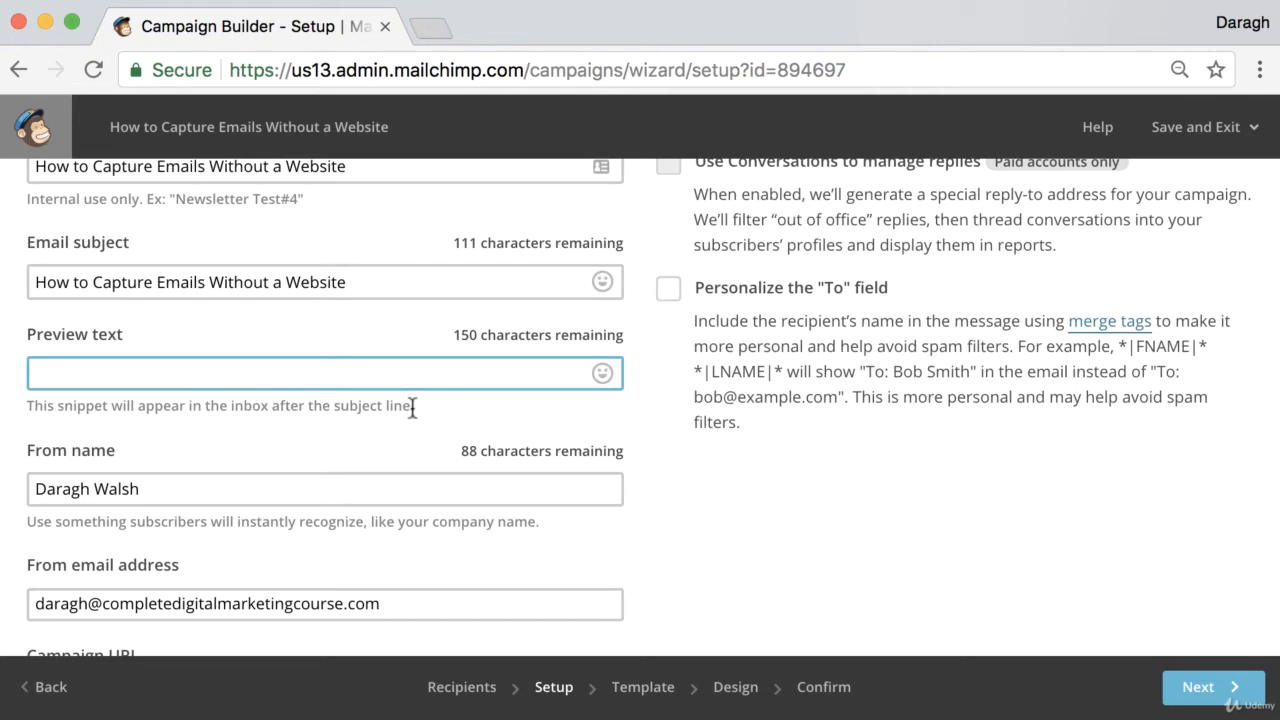
scroll(412, 406, up, 4)
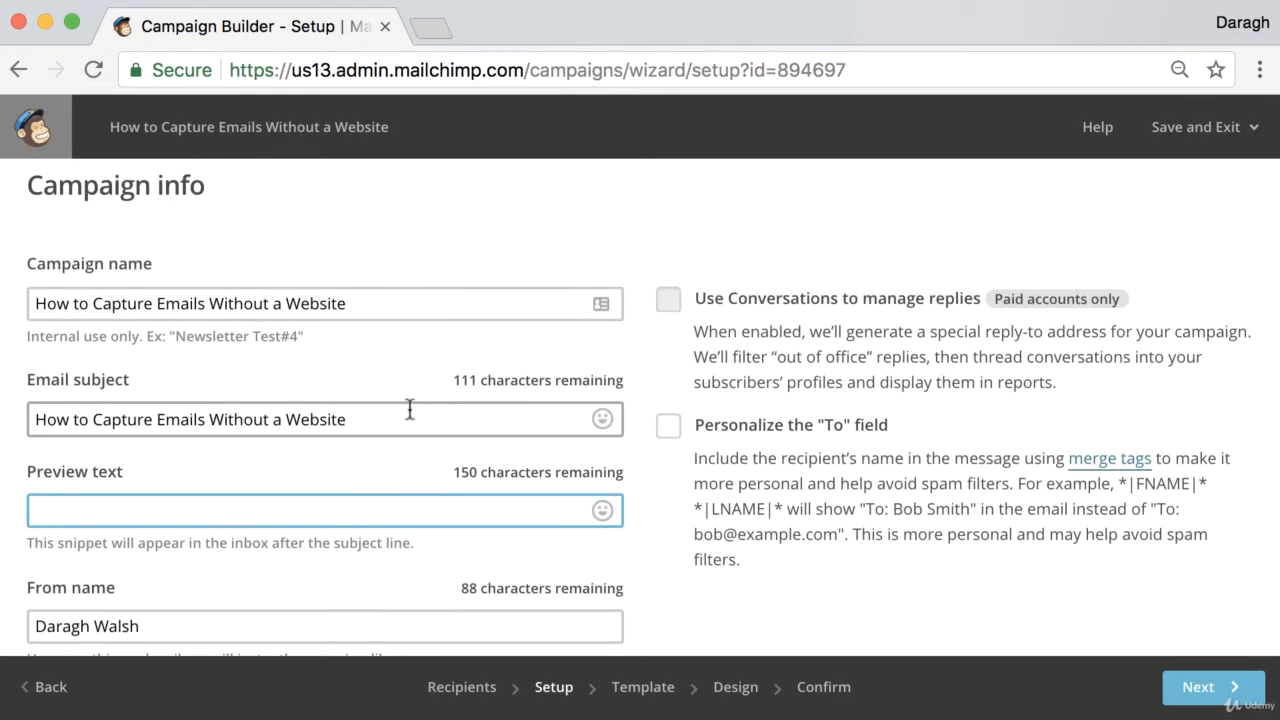
drag(349, 420, 20, 425)
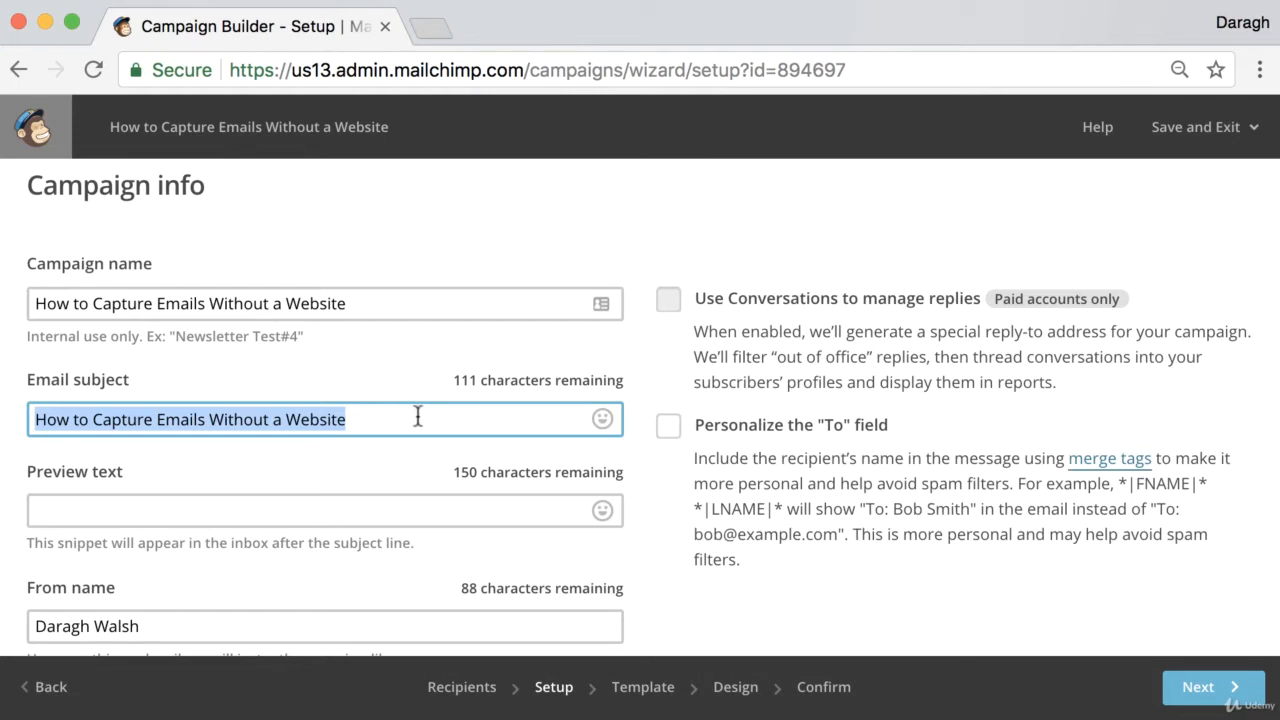
click(161, 505)
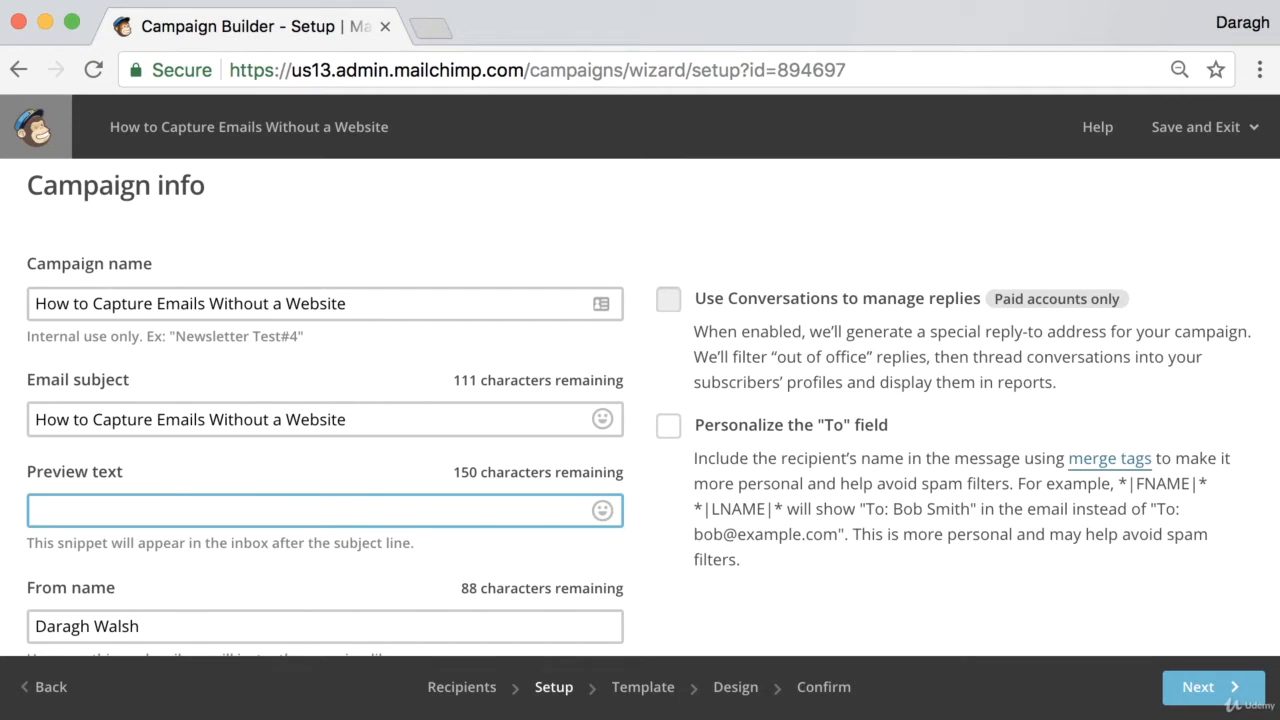
text(Learn a really sm)
key(BackSpace)
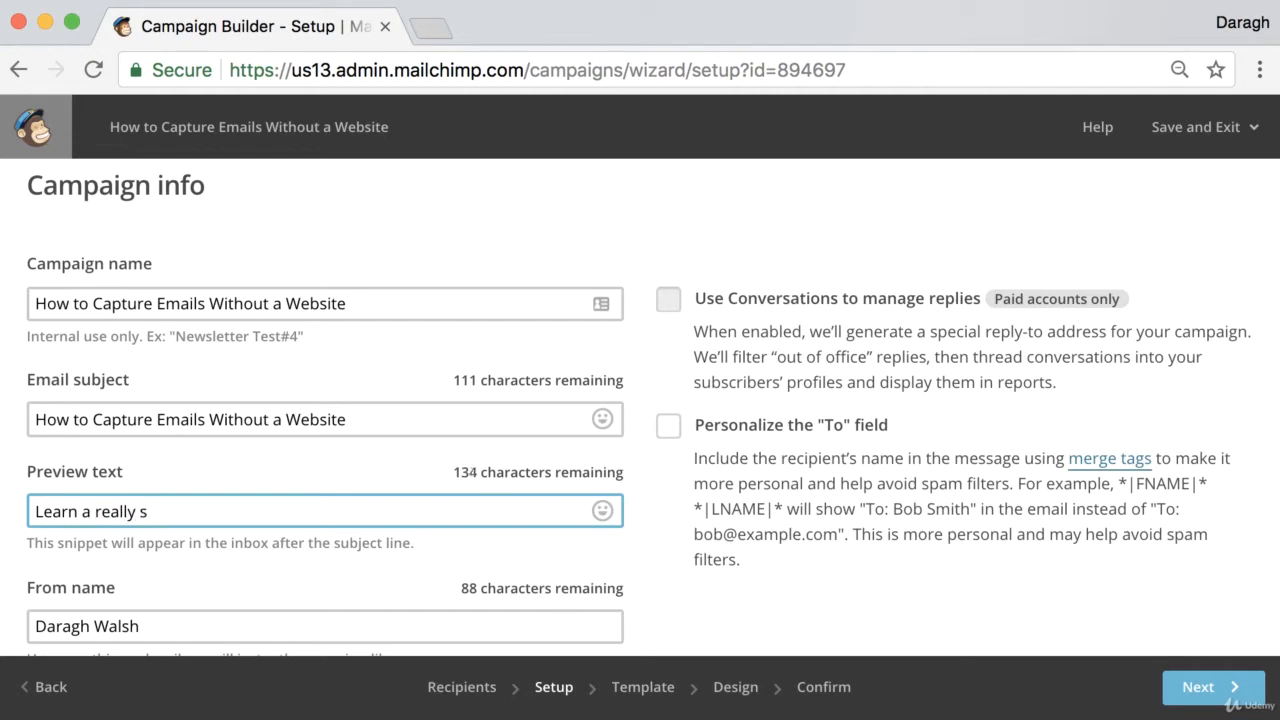
text(imple way to)
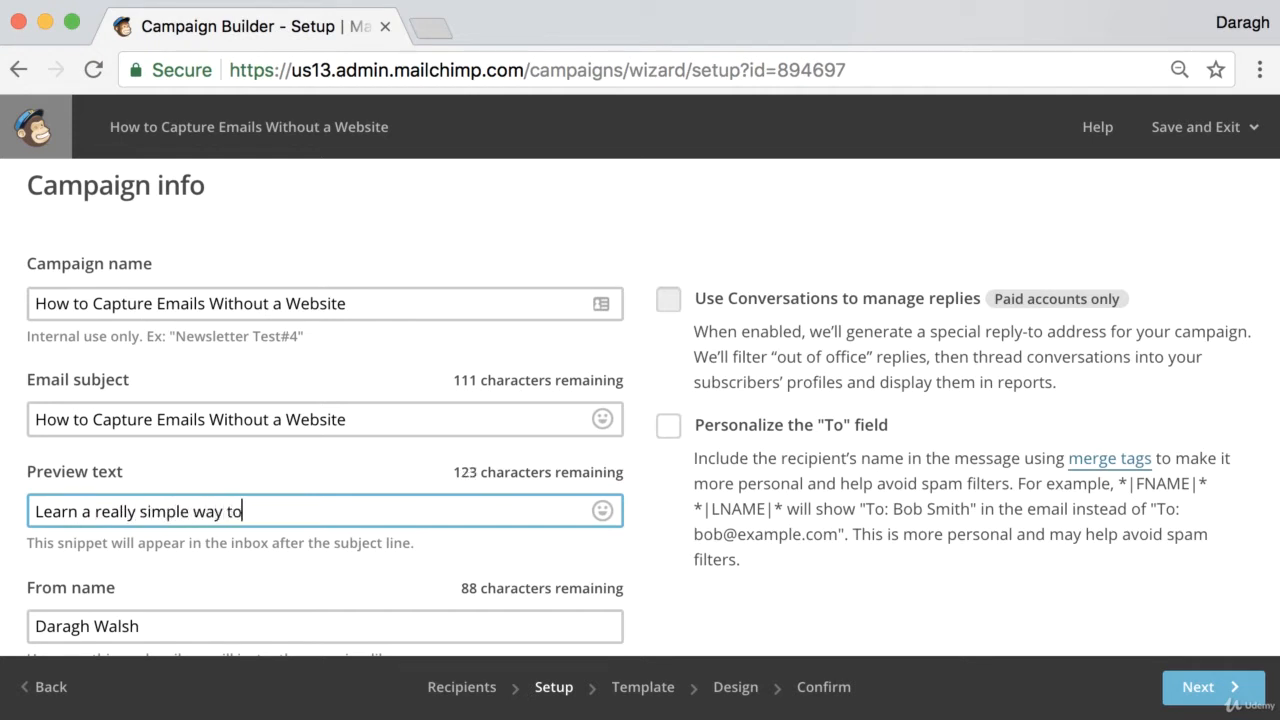
text( captures)
key(BackSpace)
text(email withour)
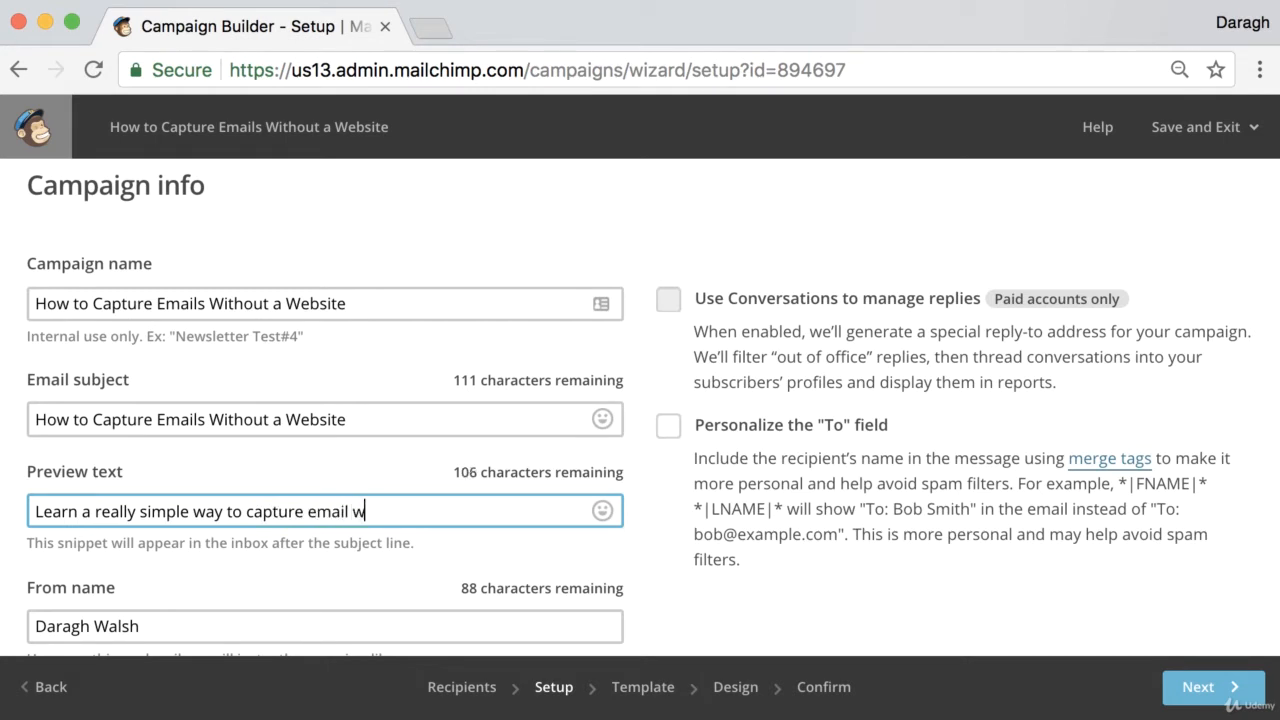
key(BackSpace)
key(BackSpace)
text(t needing a website)
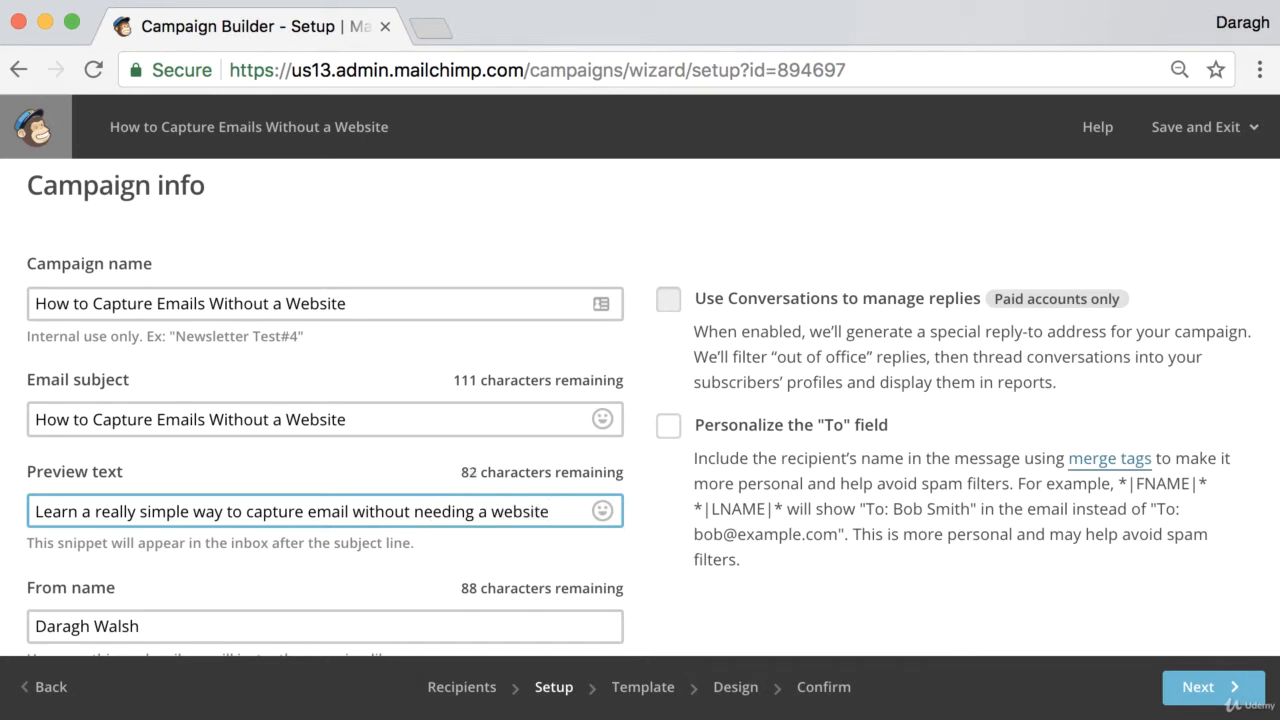
Review the sender details, campaign URL and tracking options in the campaign setup.
scroll(197, 515, down, 3)
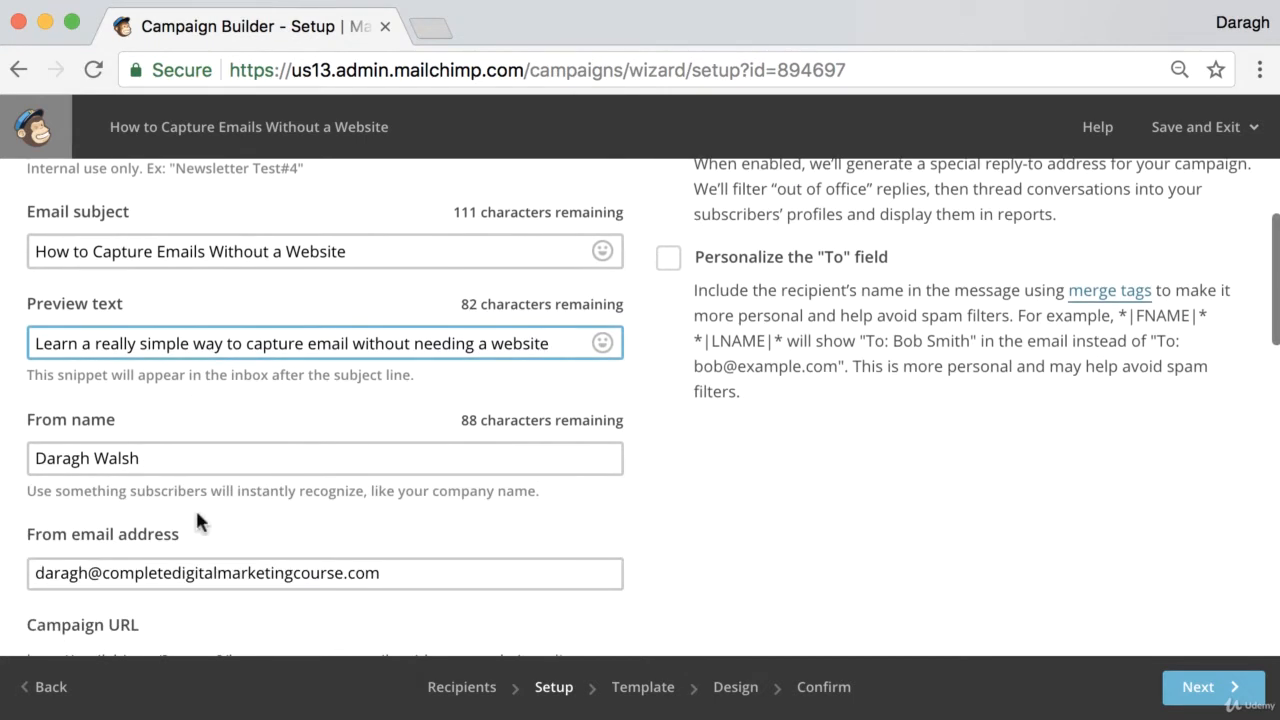
scroll(195, 507, up, 1)
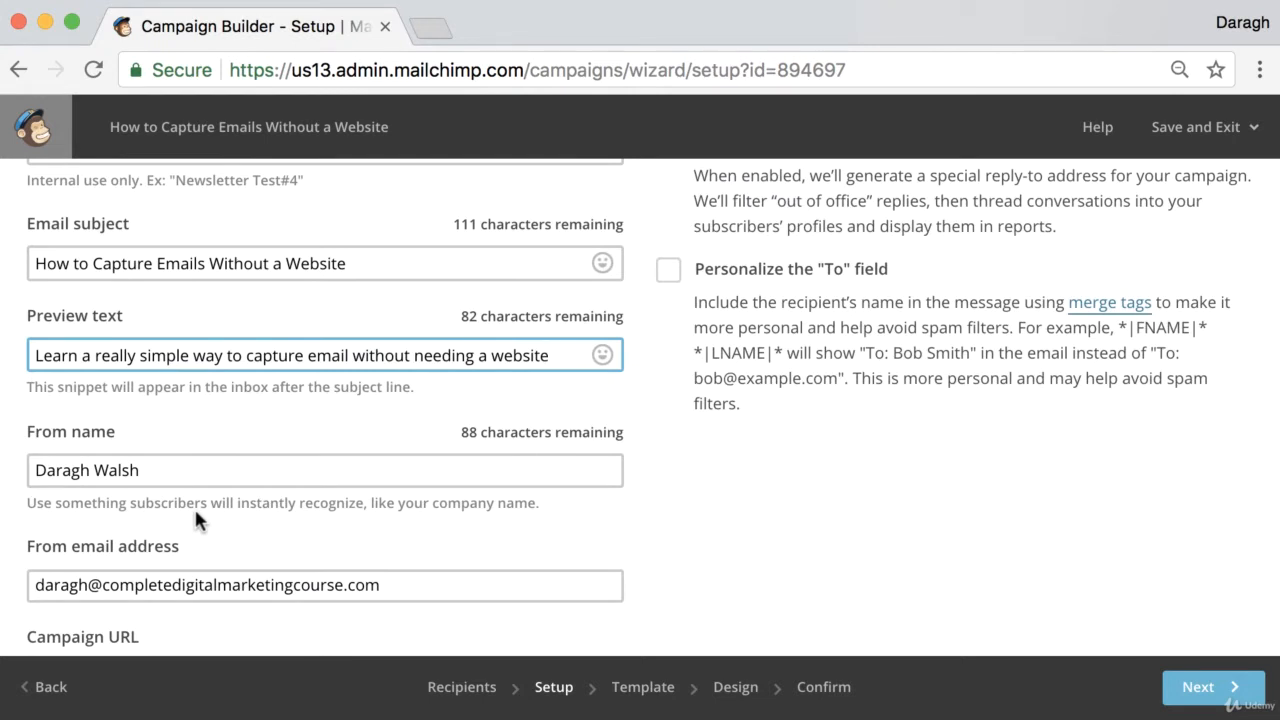
scroll(194, 506, down, 1)
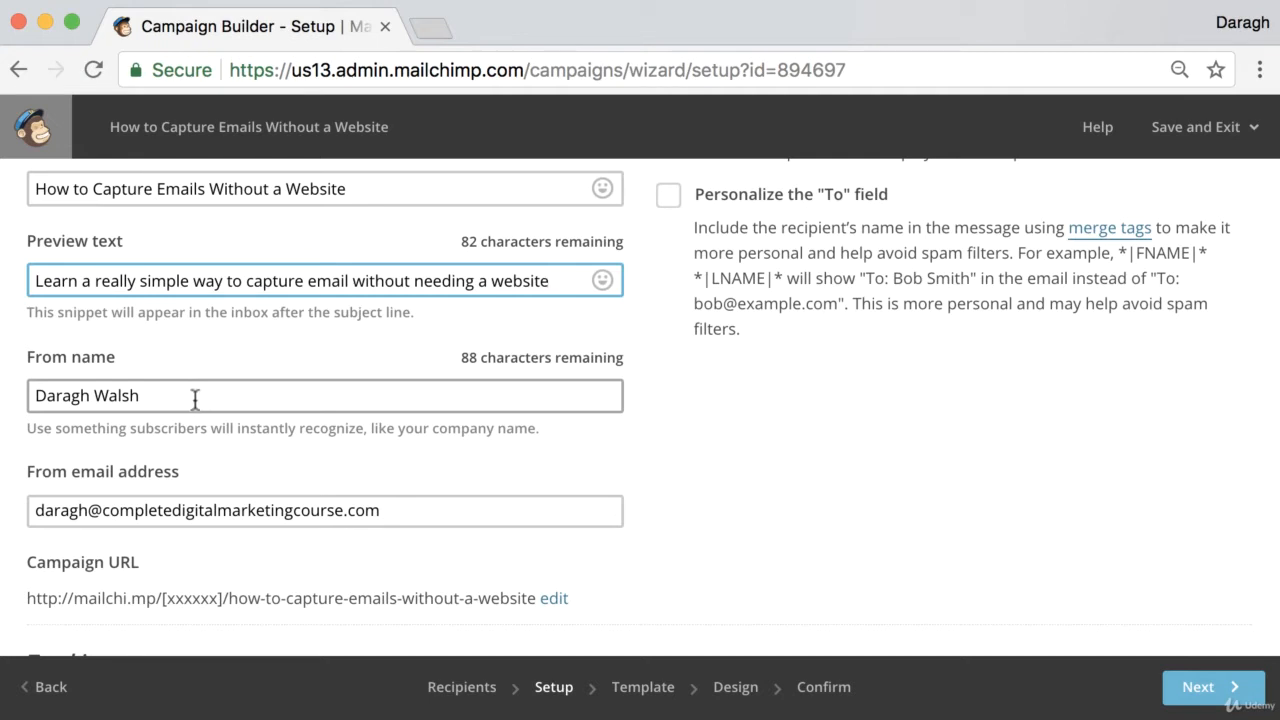
scroll(243, 420, down, 2)
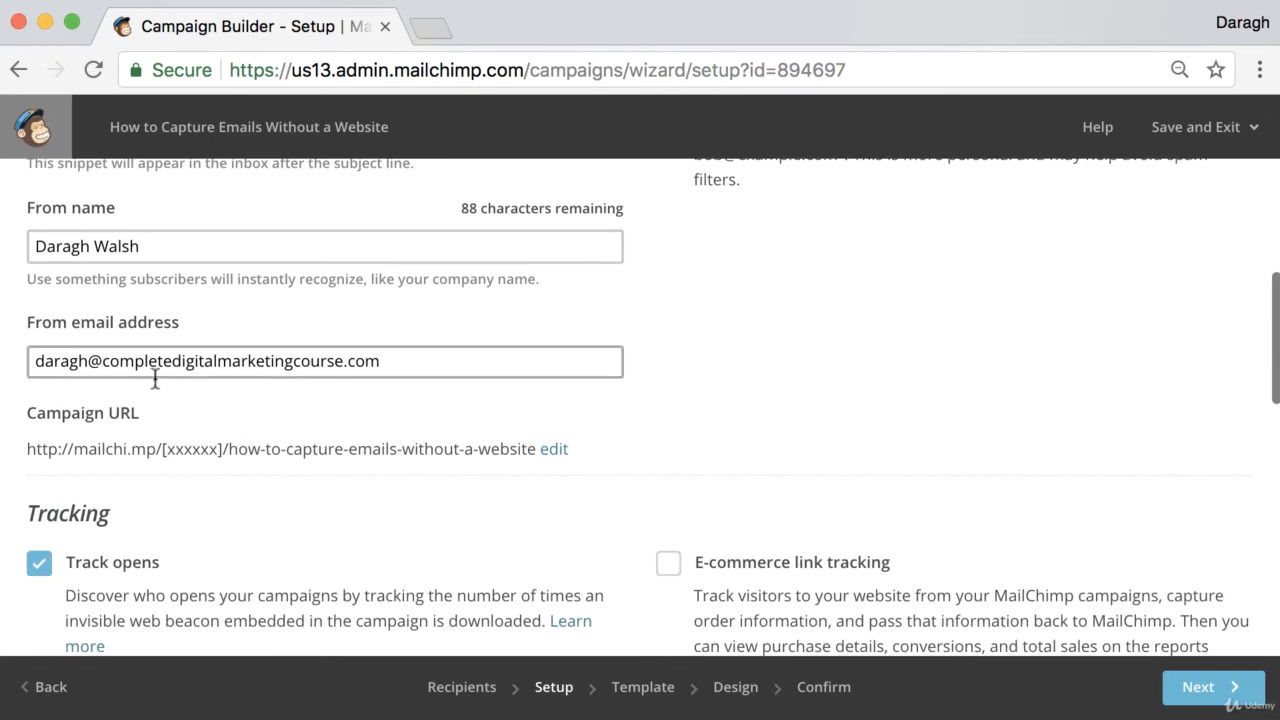
scroll(155, 378, down, 4)
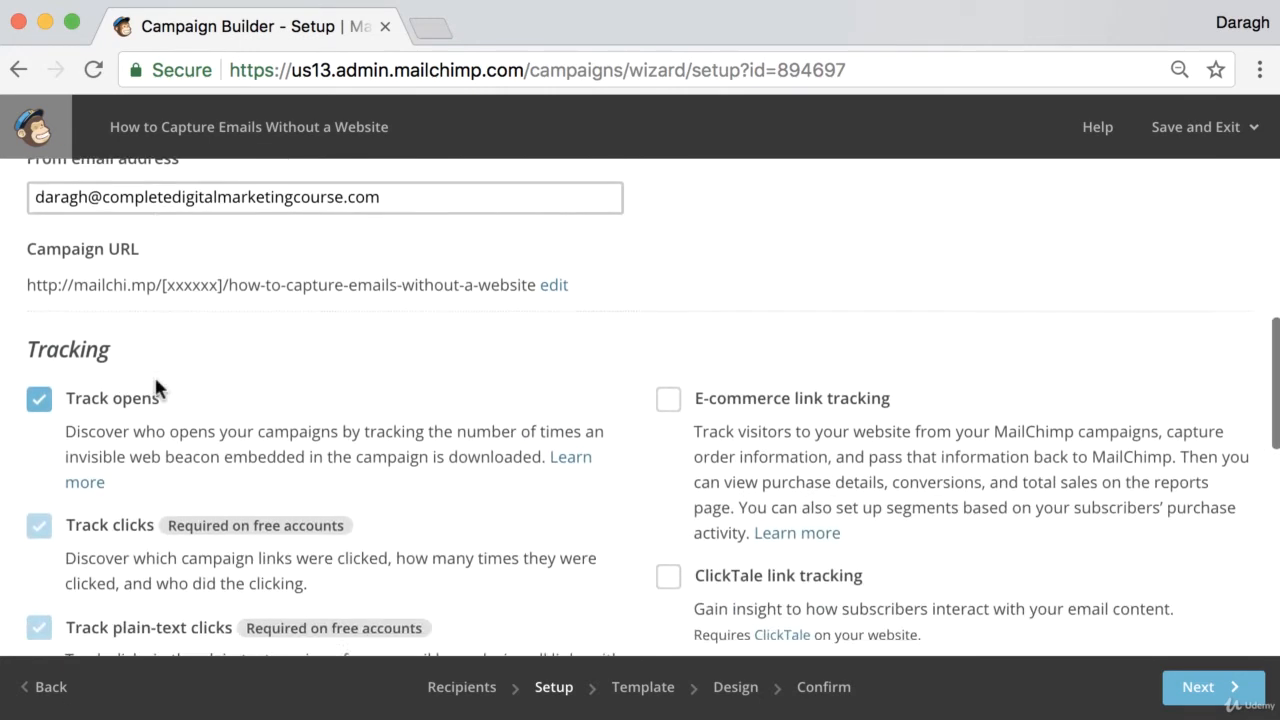
scroll(156, 373, up, 2)
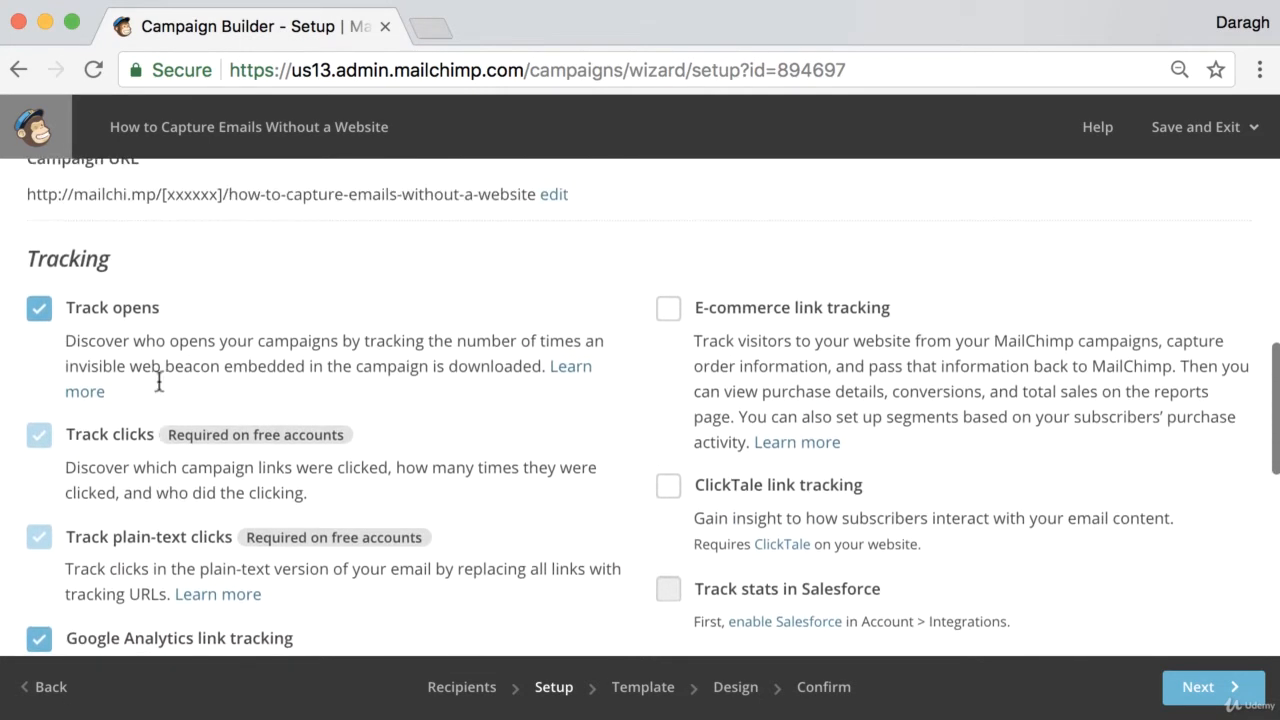
scroll(264, 418, down, 3)
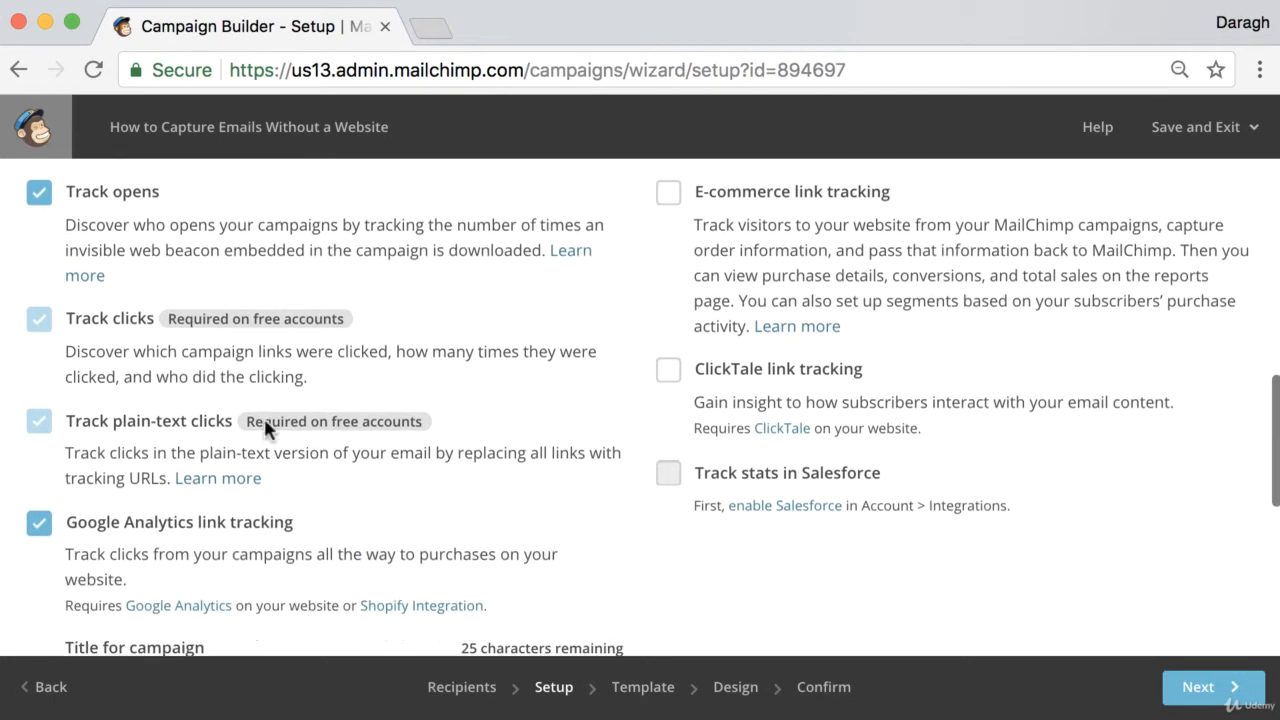
scroll(266, 421, down, 1)
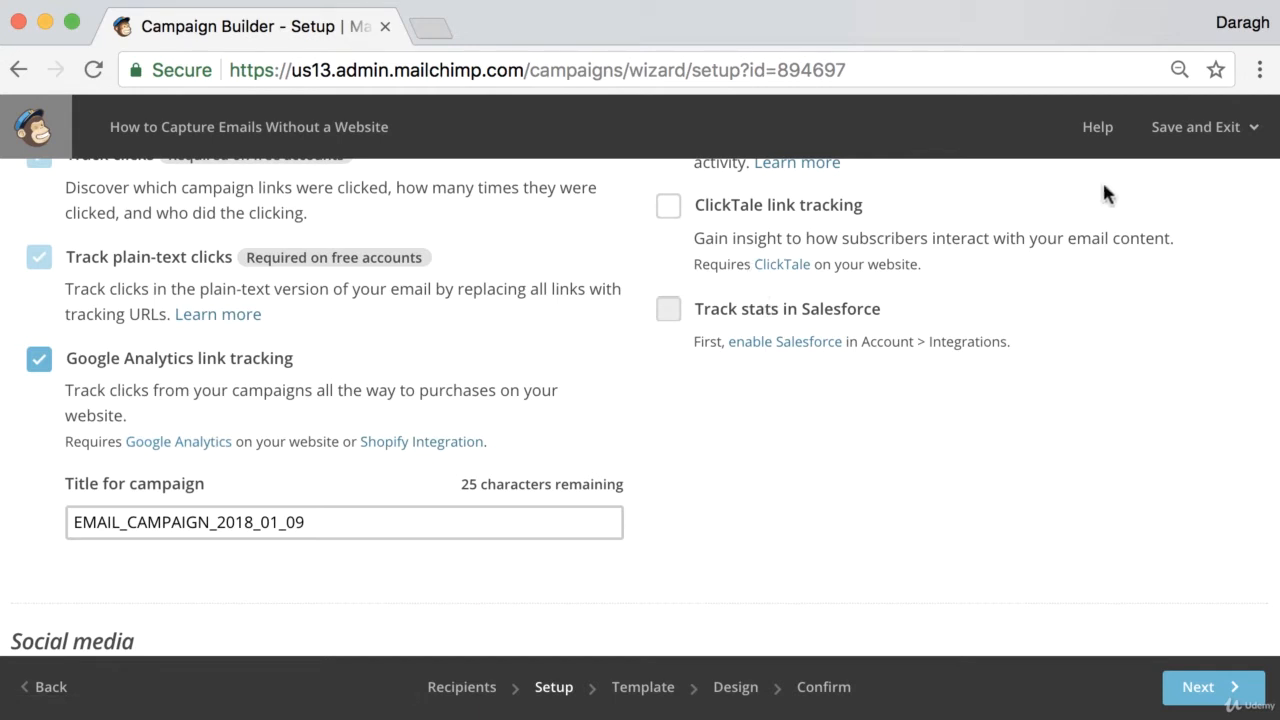
Open the dashboard in a separate browser tab, keeping the campaign setup open.
right_click(1193, 140)
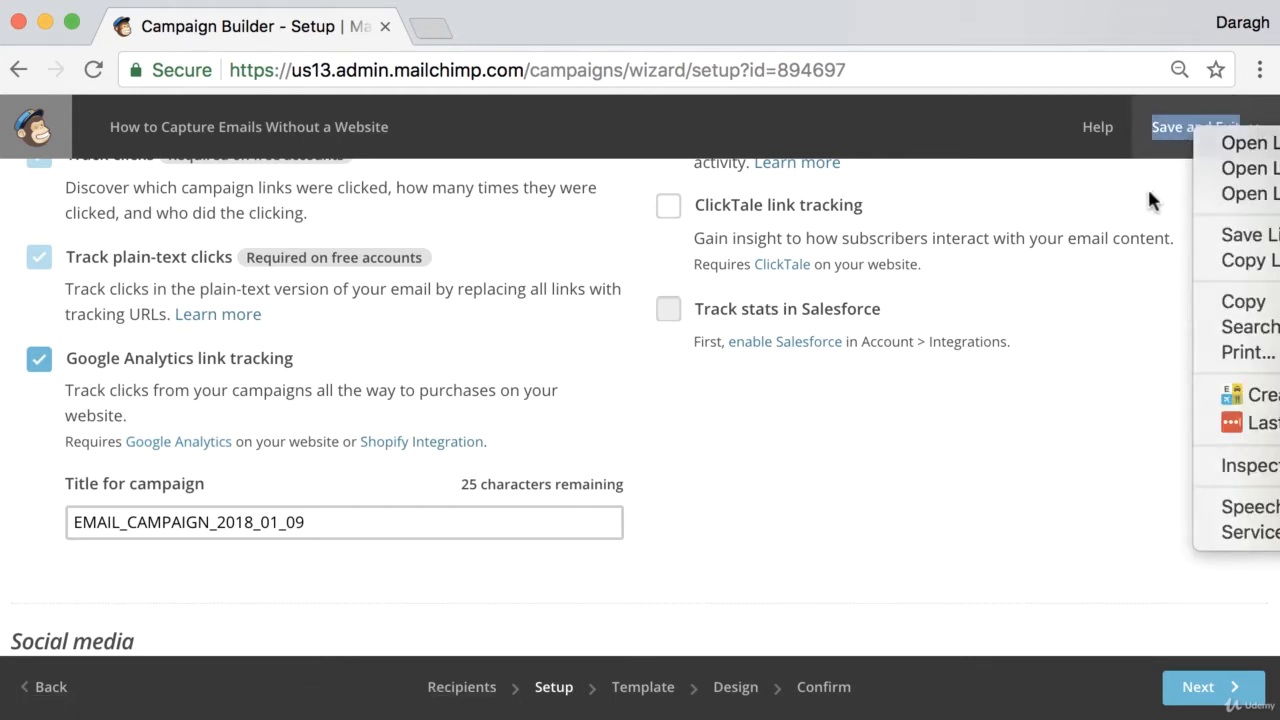
click(1149, 200)
click(1187, 142)
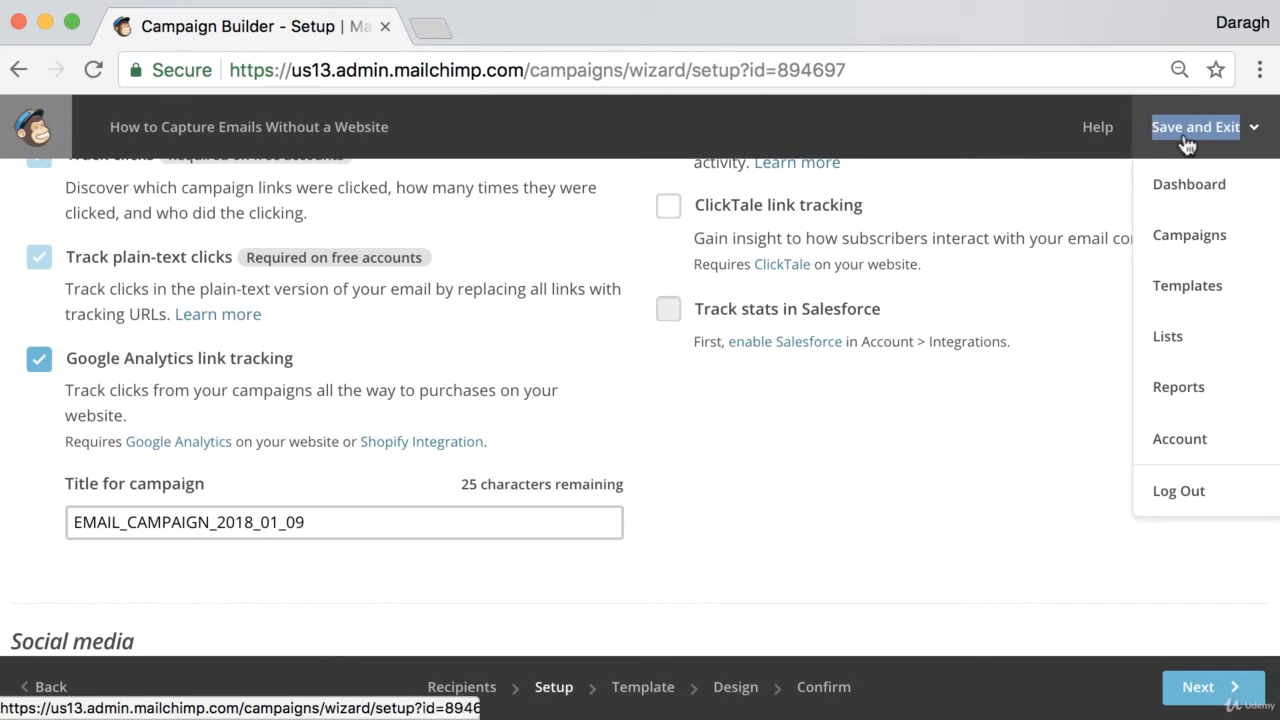
right_click(1188, 188)
click(1185, 190)
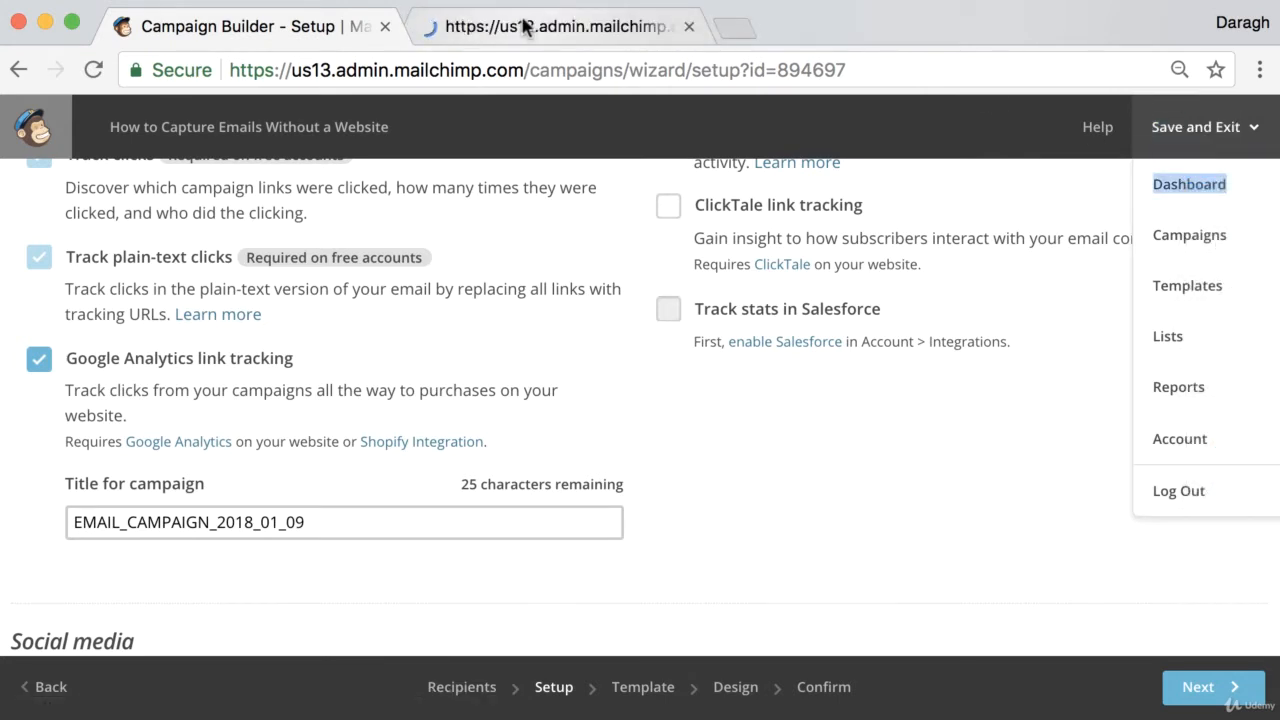
click(523, 26)
Check the Google Analytics, Contacts and Docs connection among the account's integrations and return to the campaign setup.
right_click(1094, 138)
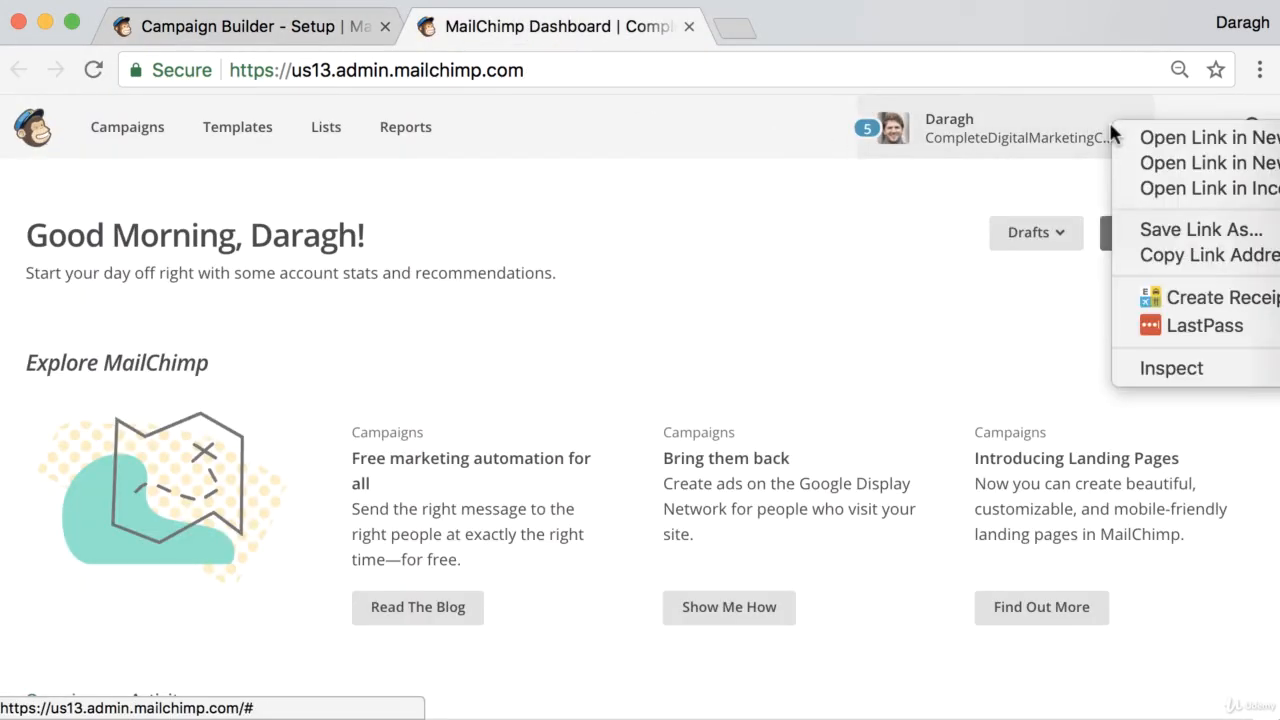
click(1051, 132)
click(1052, 133)
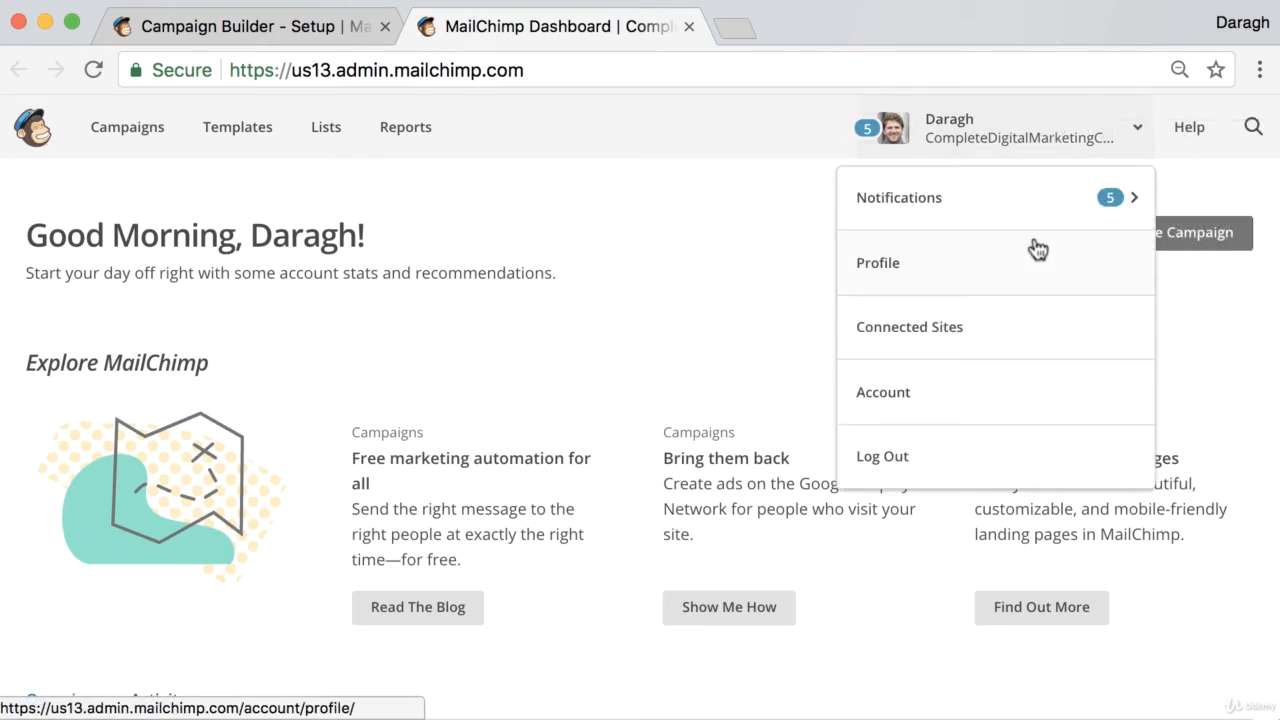
click(1004, 392)
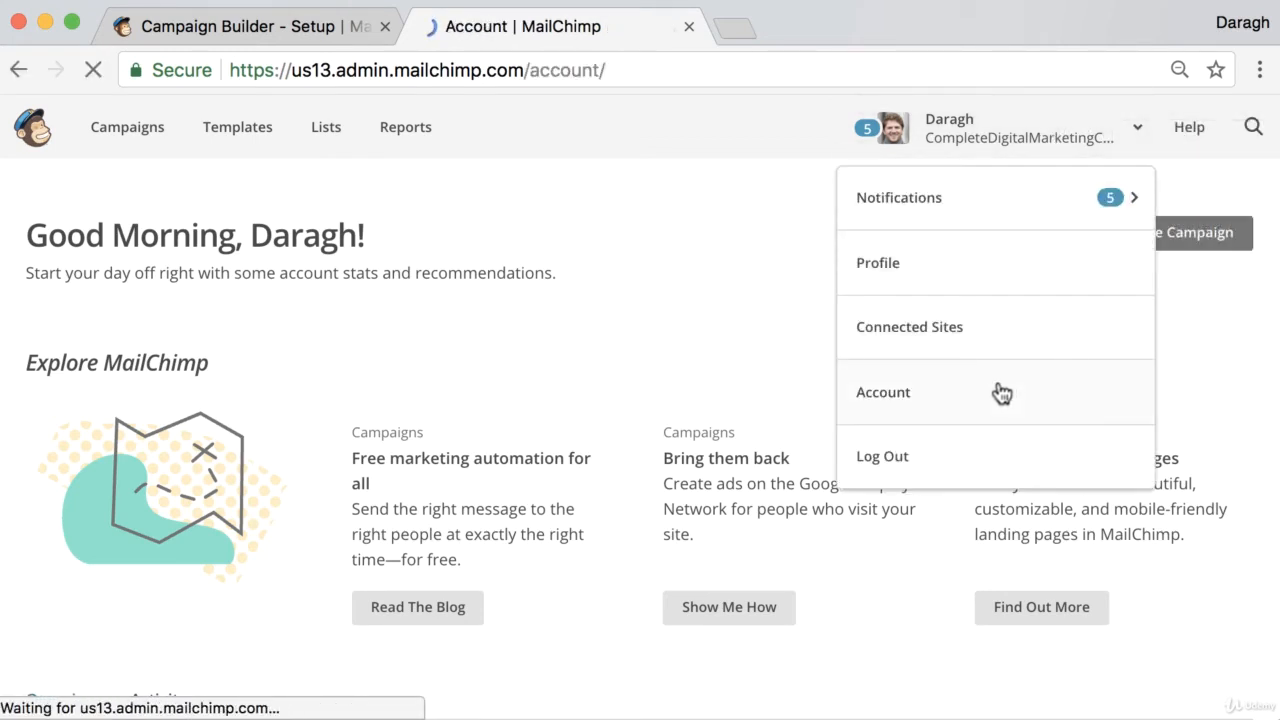
click(504, 345)
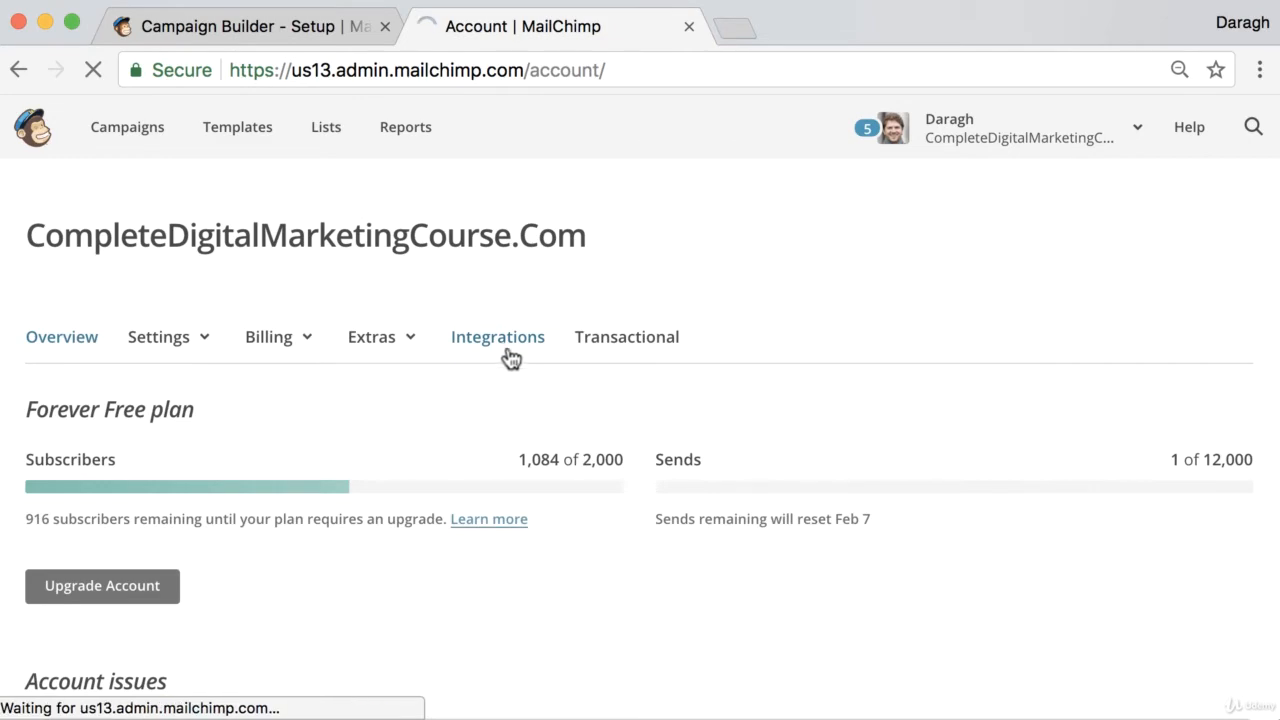
scroll(508, 350, down, 8)
scroll(508, 358, up, 3)
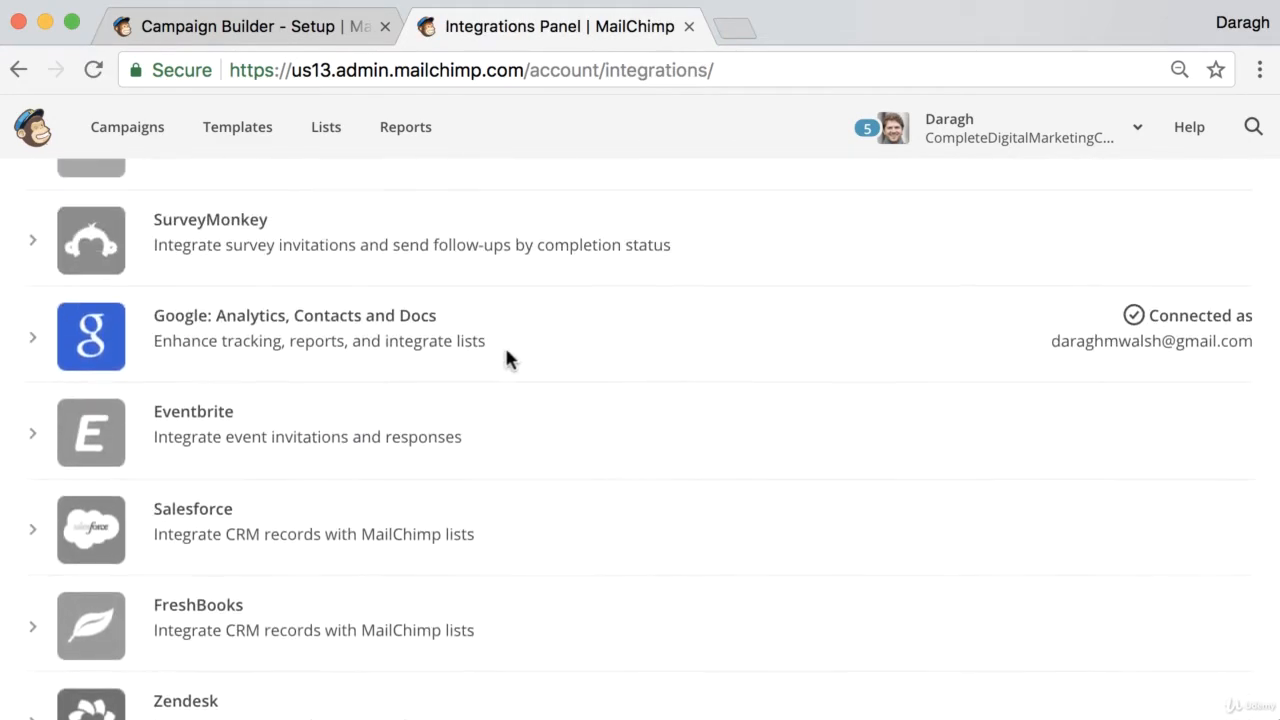
click(298, 30)
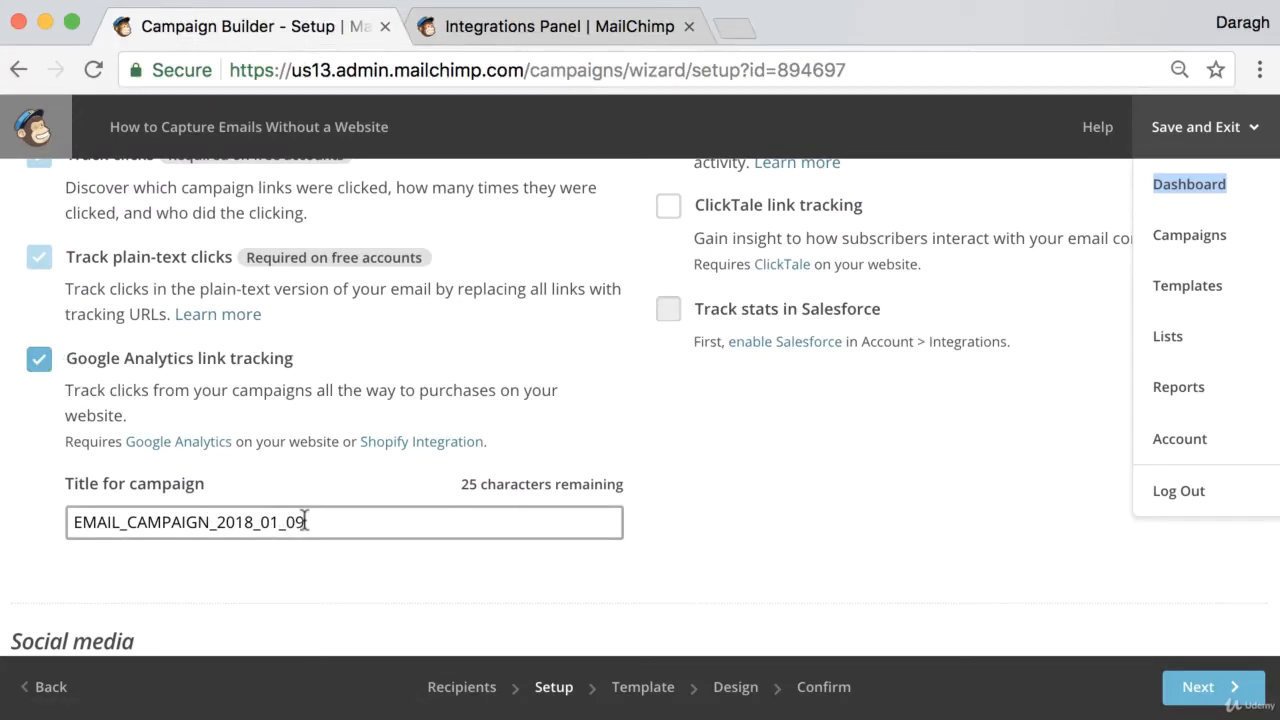
Check the Google Analytics title for the campaign and continue from the campaign setup to template selection.
drag(300, 522, 62, 518)
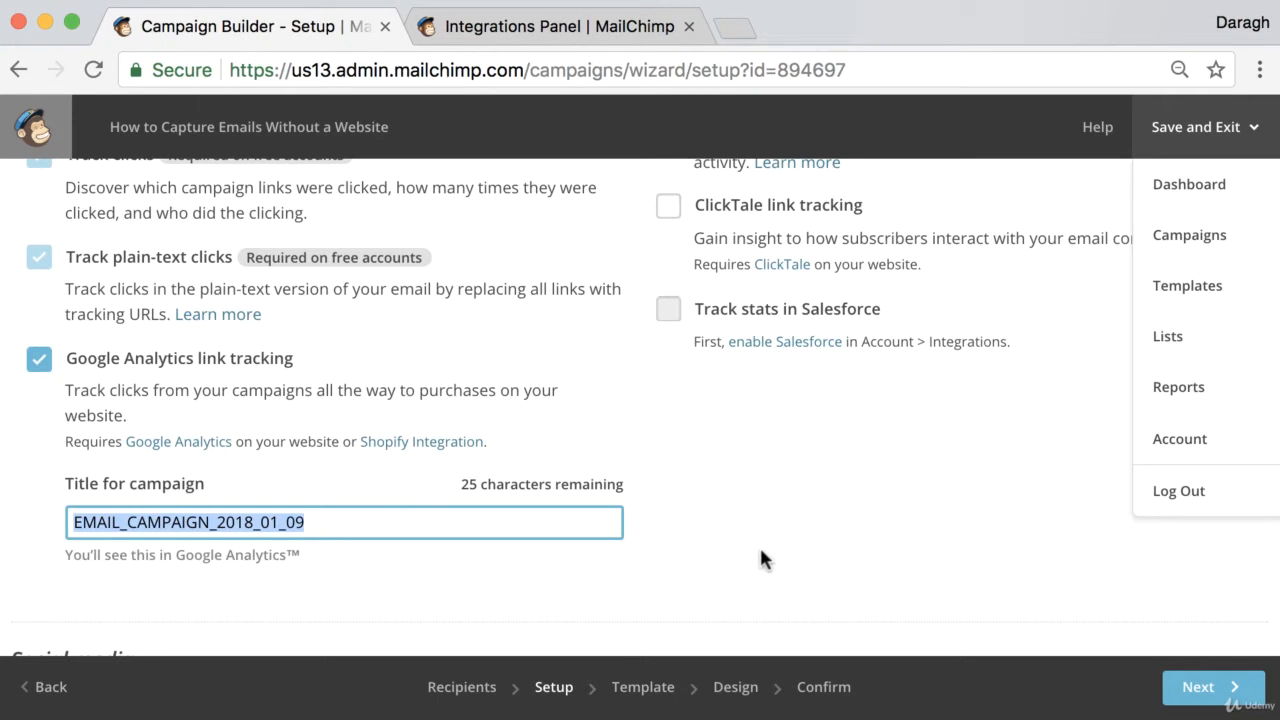
click(1094, 590)
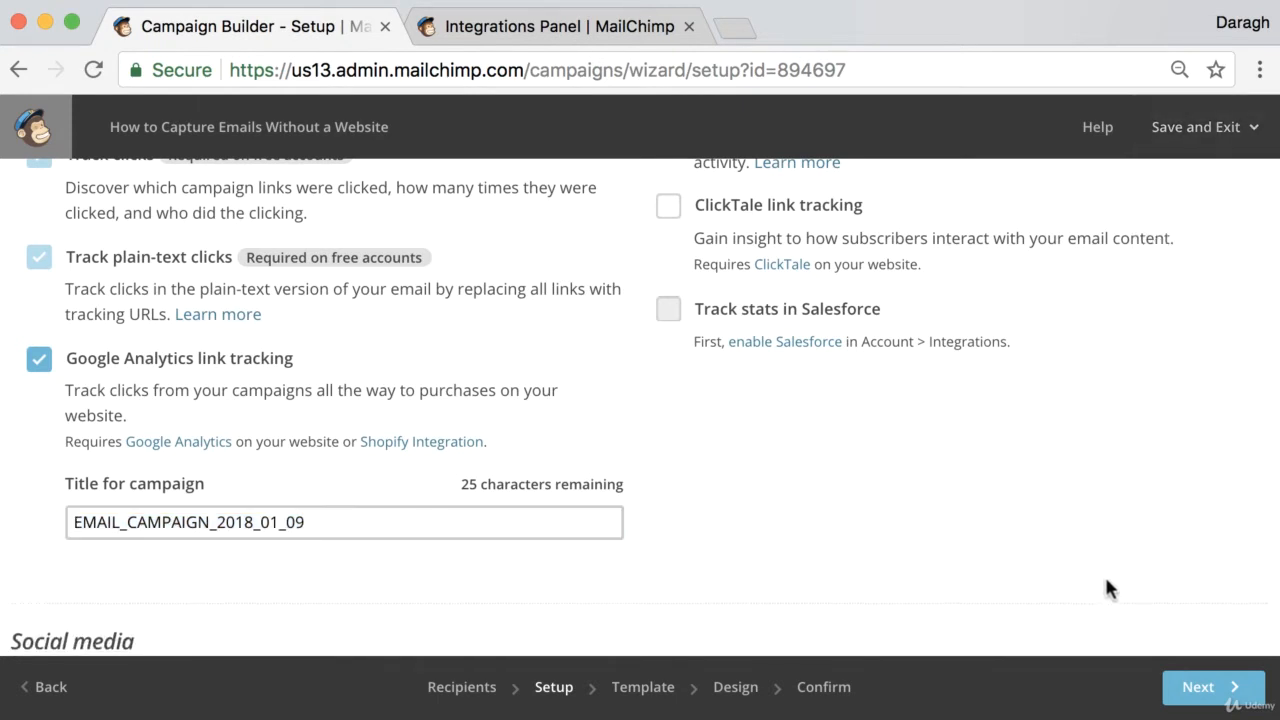
click(1193, 686)
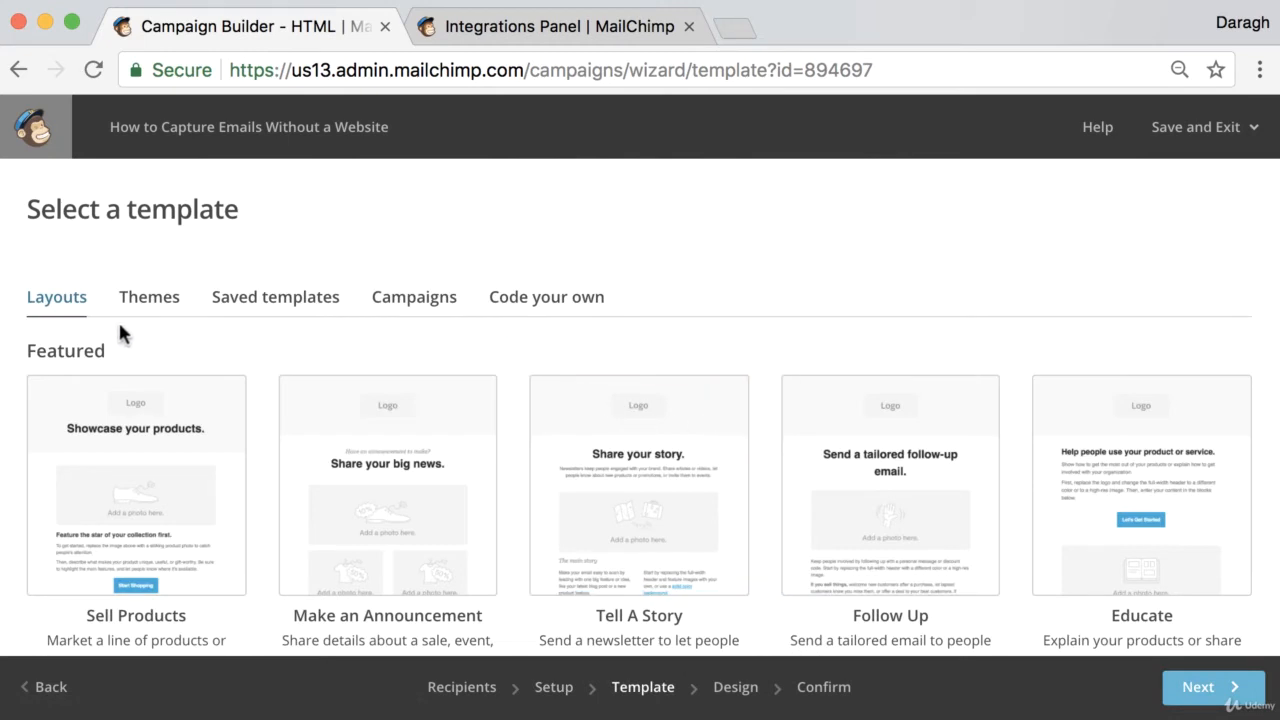
Choose the Simple Text layout from the Basic templates for the email design.
drag(33, 211, 273, 217)
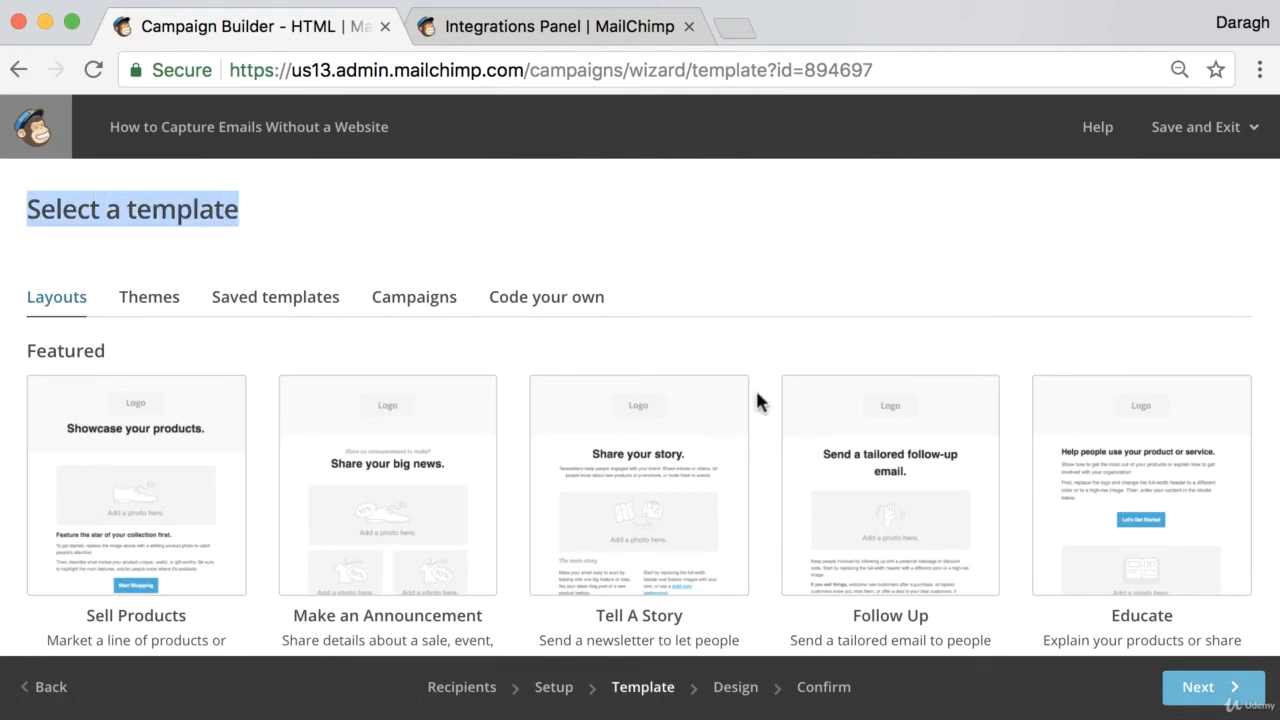
scroll(760, 340, down, 5)
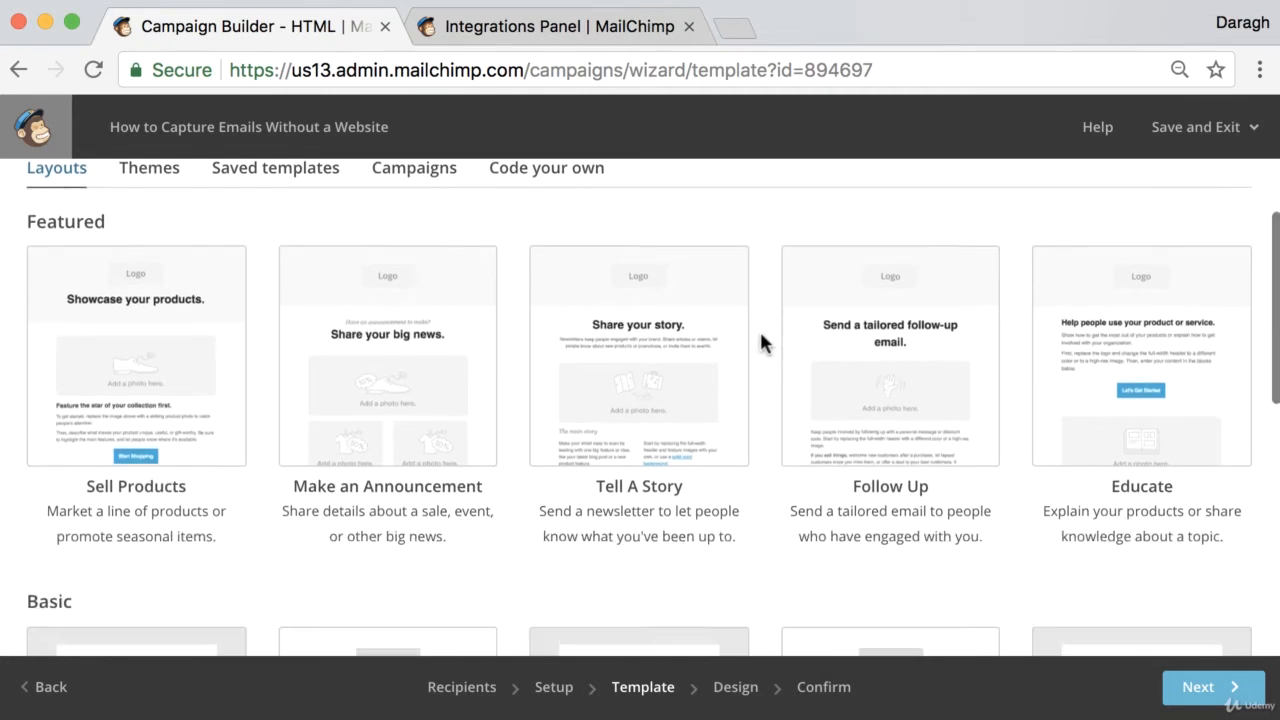
scroll(720, 375, down, 3)
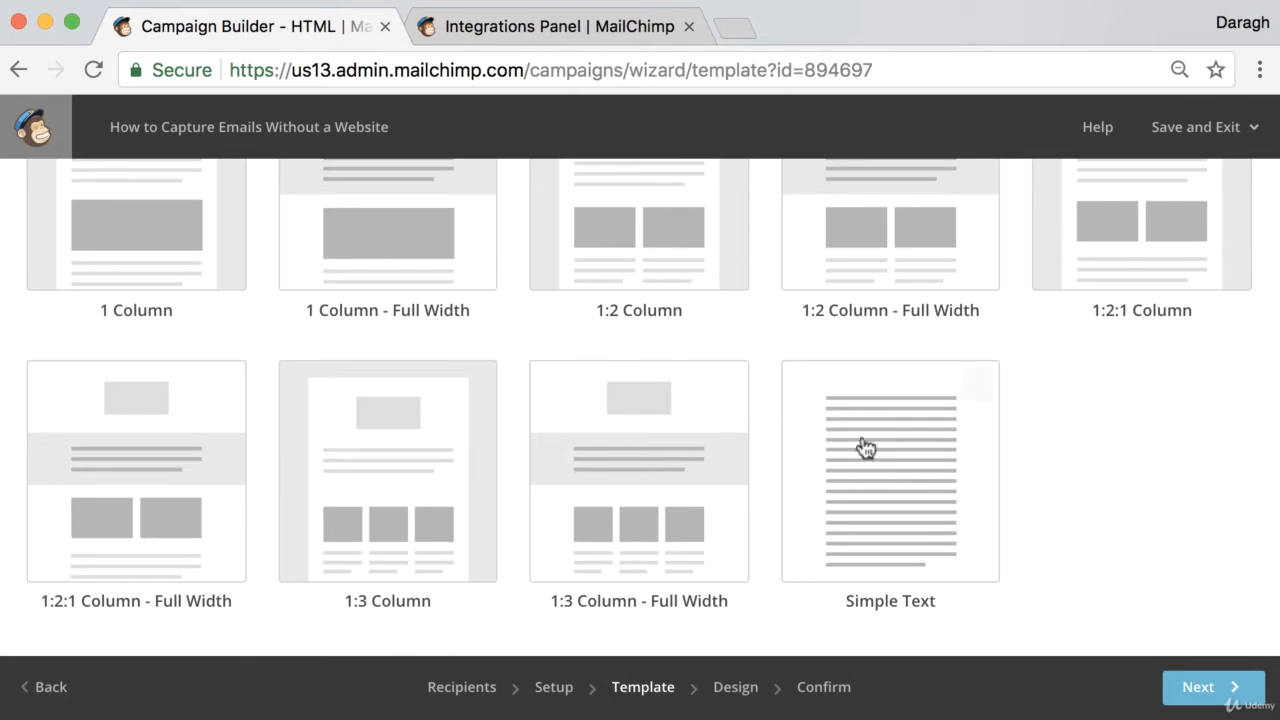
click(891, 472)
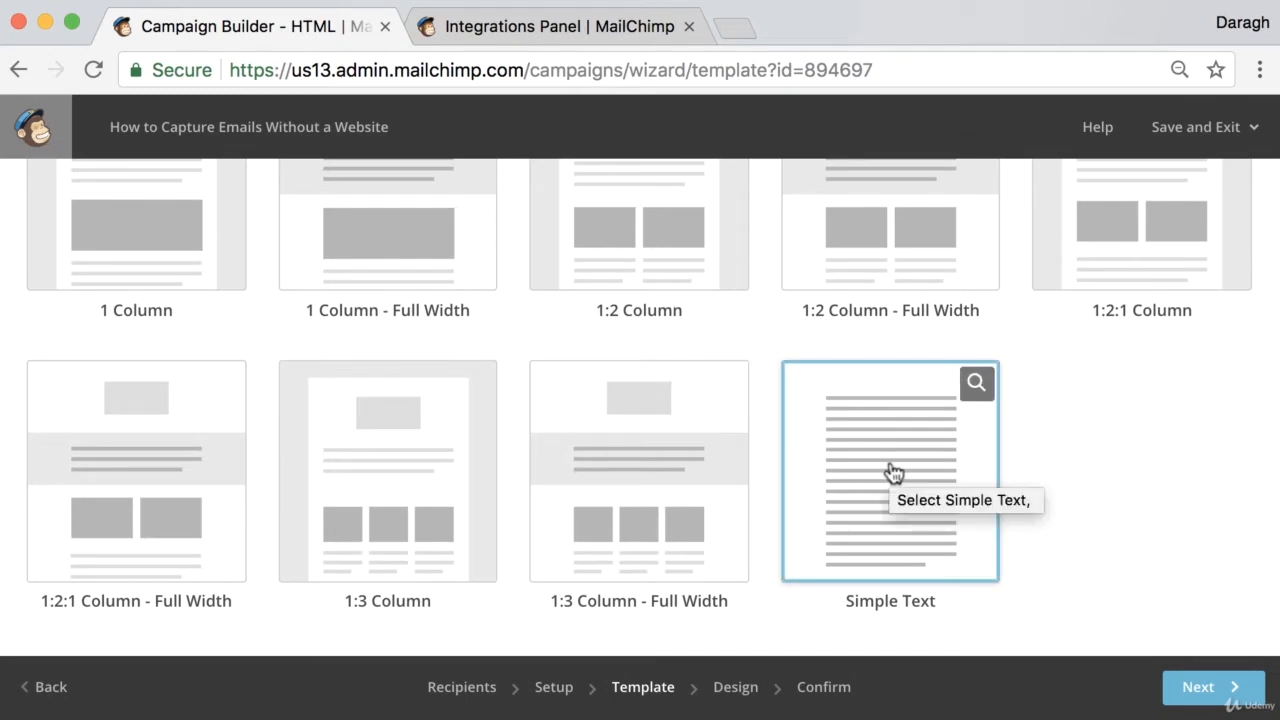
click(893, 472)
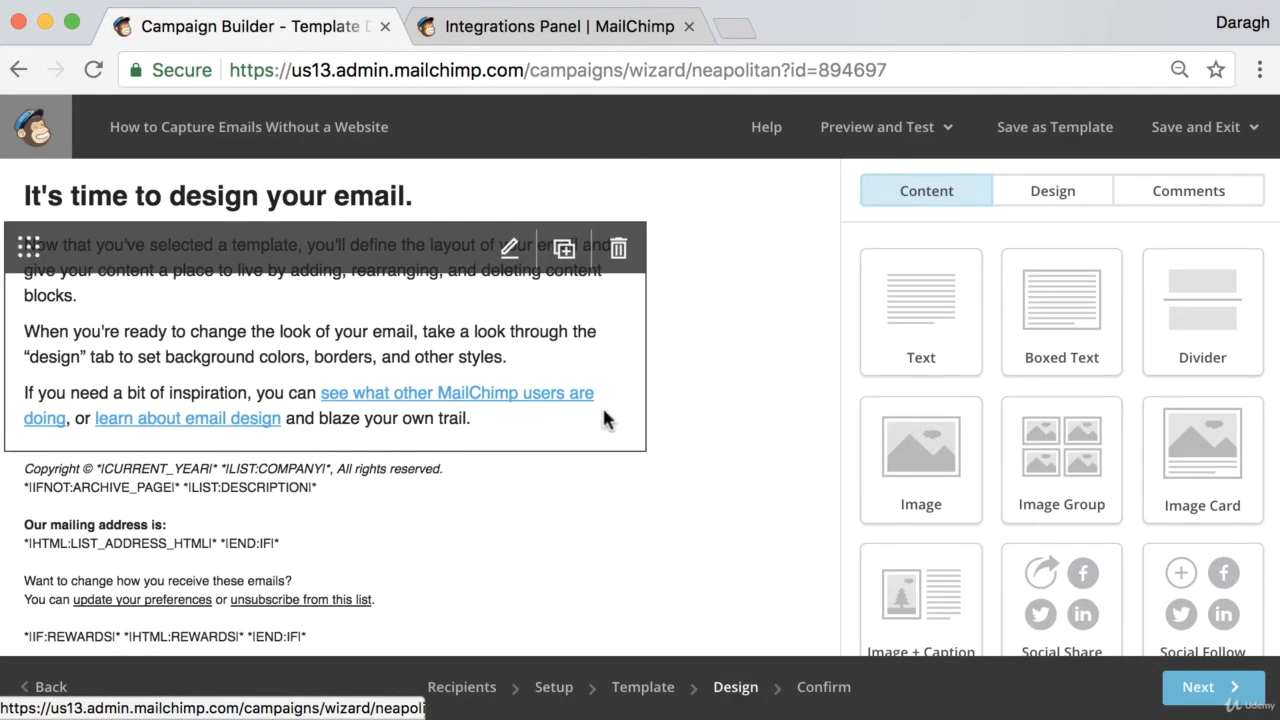
Replace the email's placeholder heading with "Capture emails without needing a website".
click(358, 205)
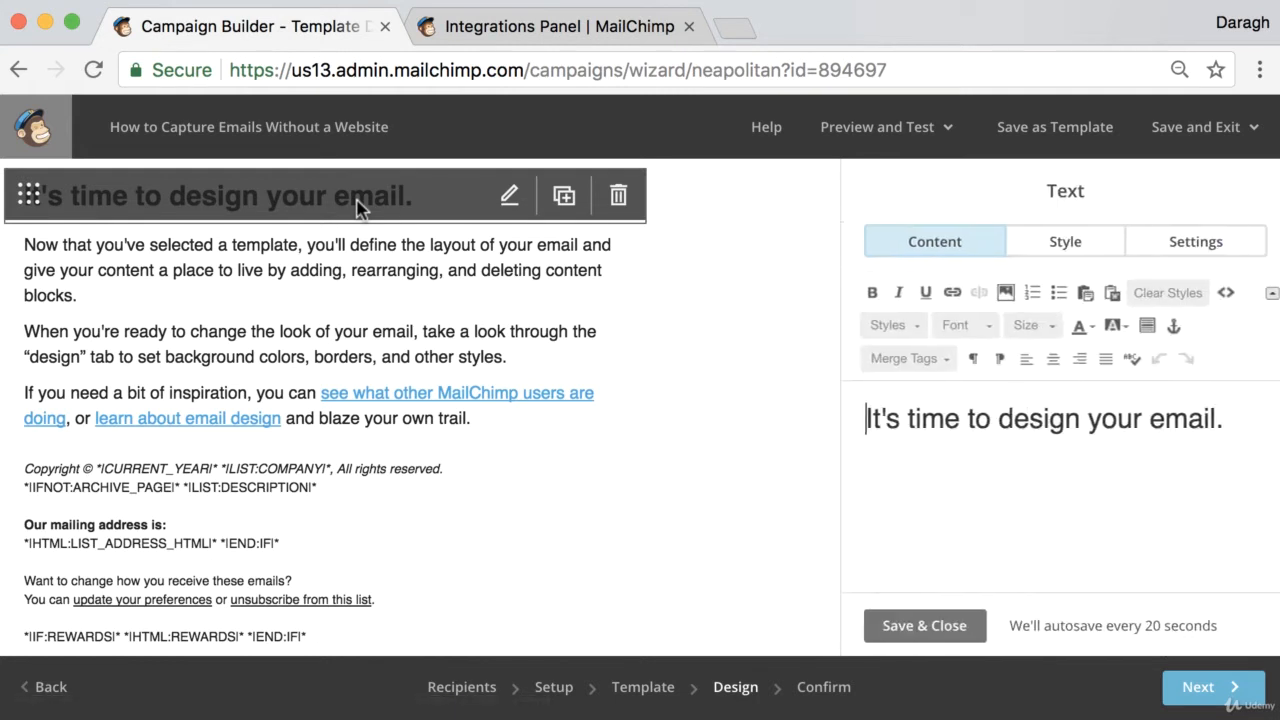
drag(1218, 433, 848, 421)
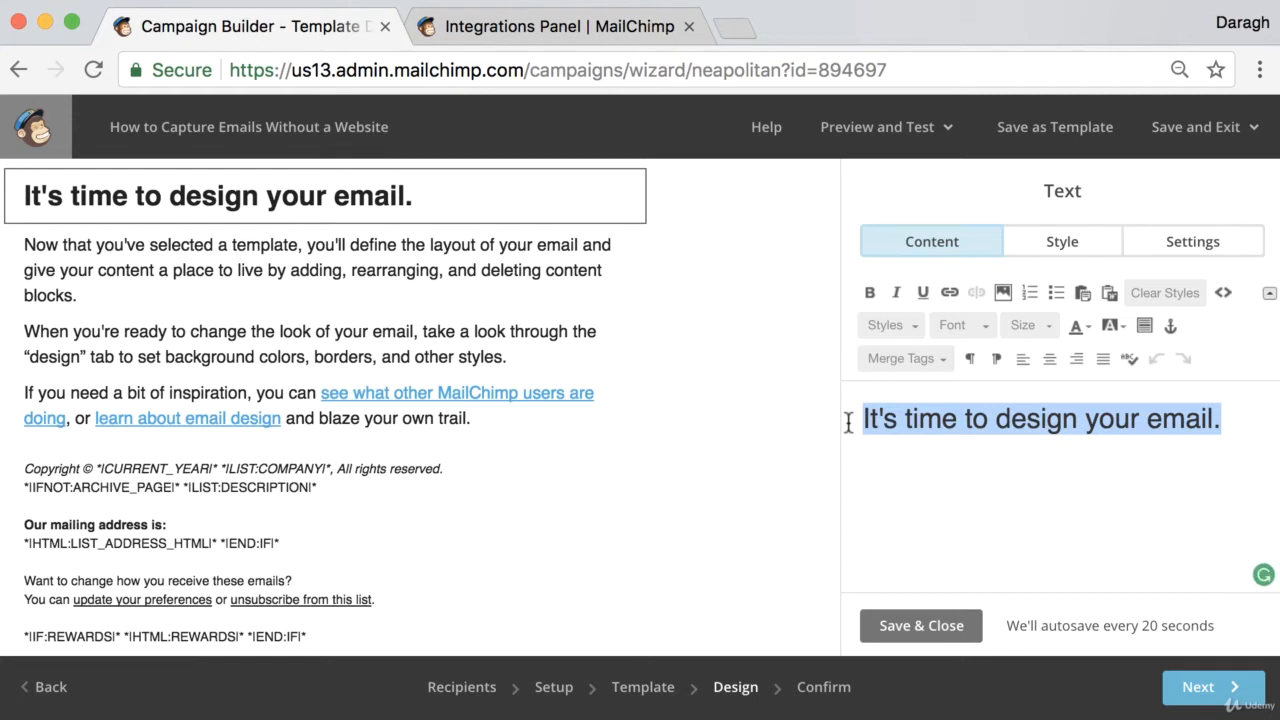
text(C)
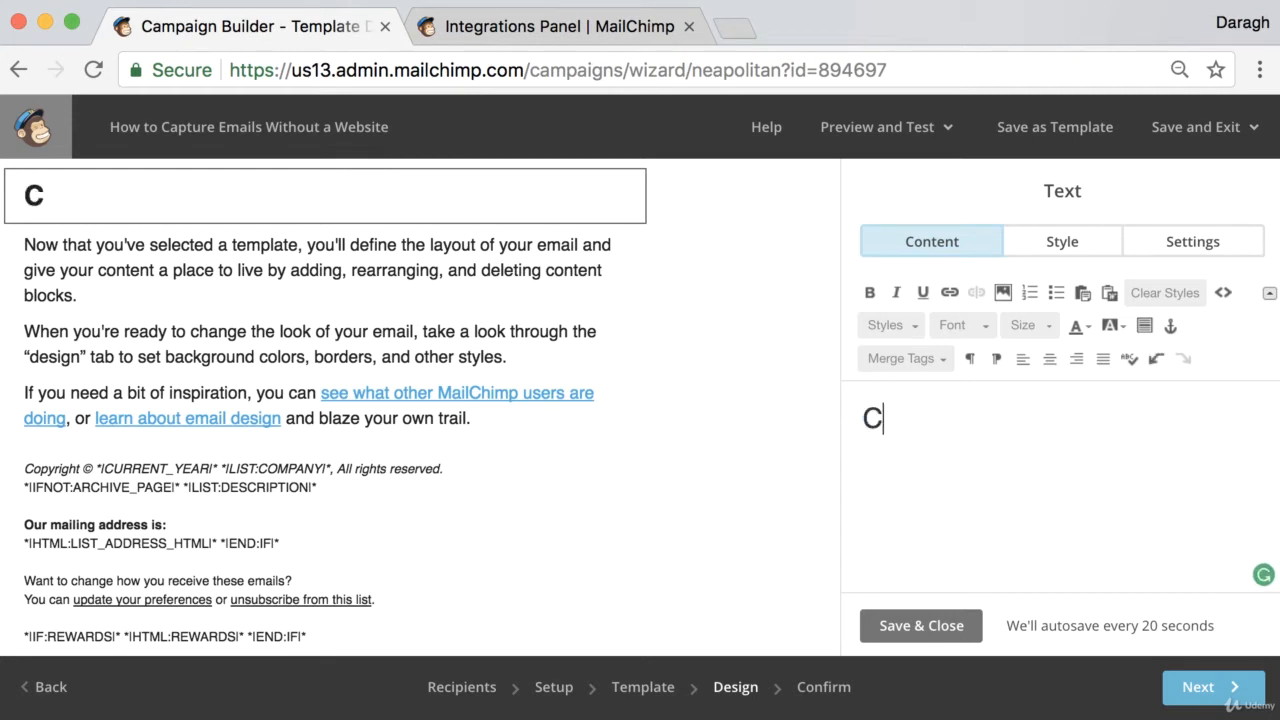
text(apture emails without needing a website)
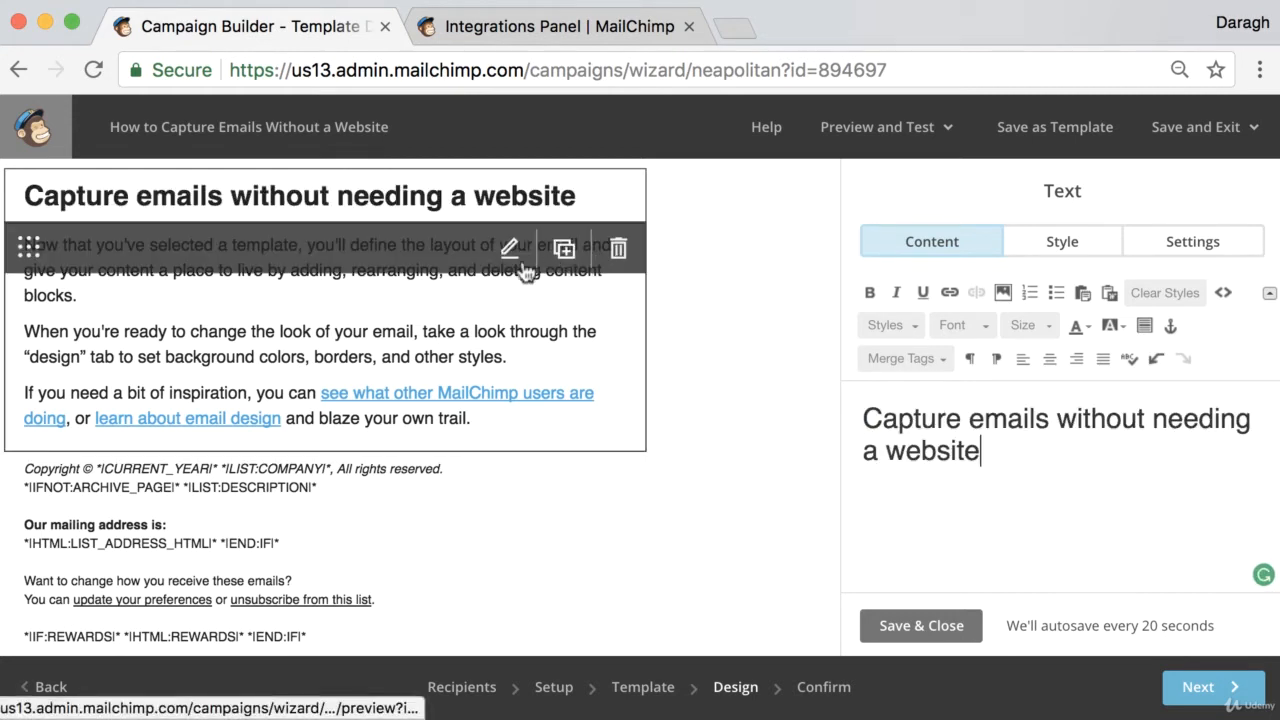
Replace the body text with "Click below to learn how to set up a free landing page with Mailchimp so you can collect emails without needing a website".
click(486, 277)
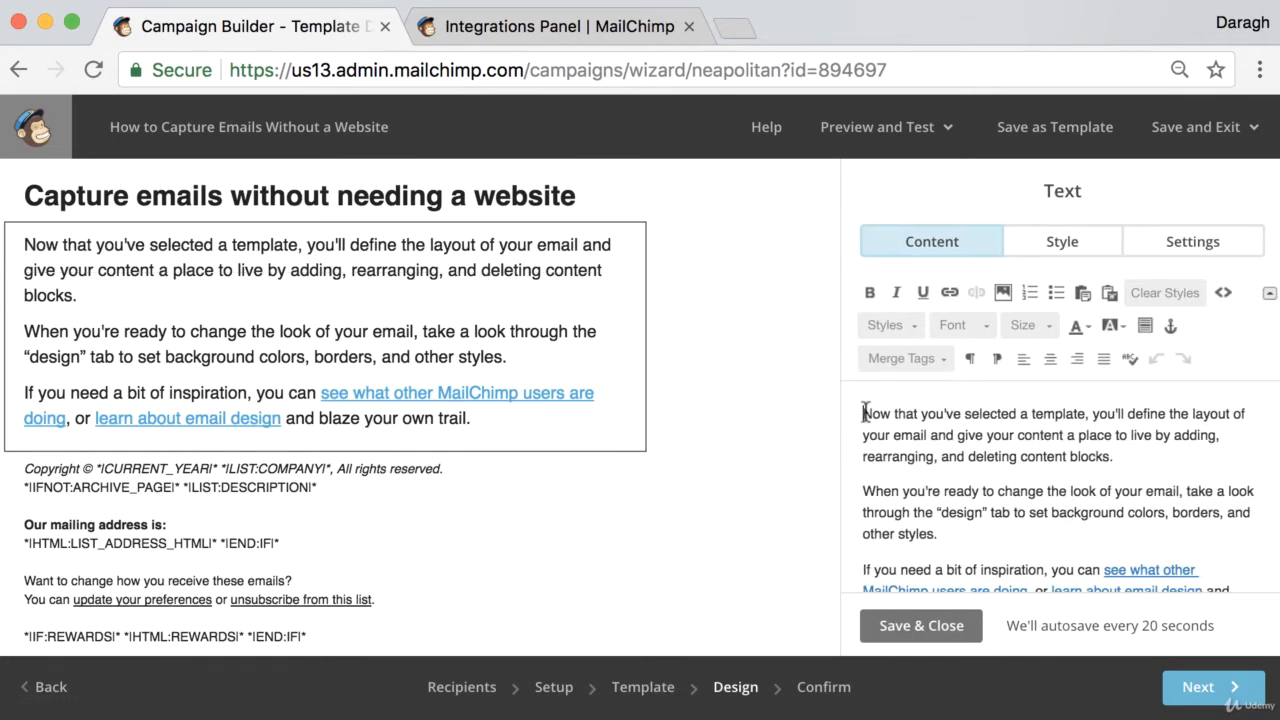
drag(862, 412, 1162, 588)
key(BackSpace)
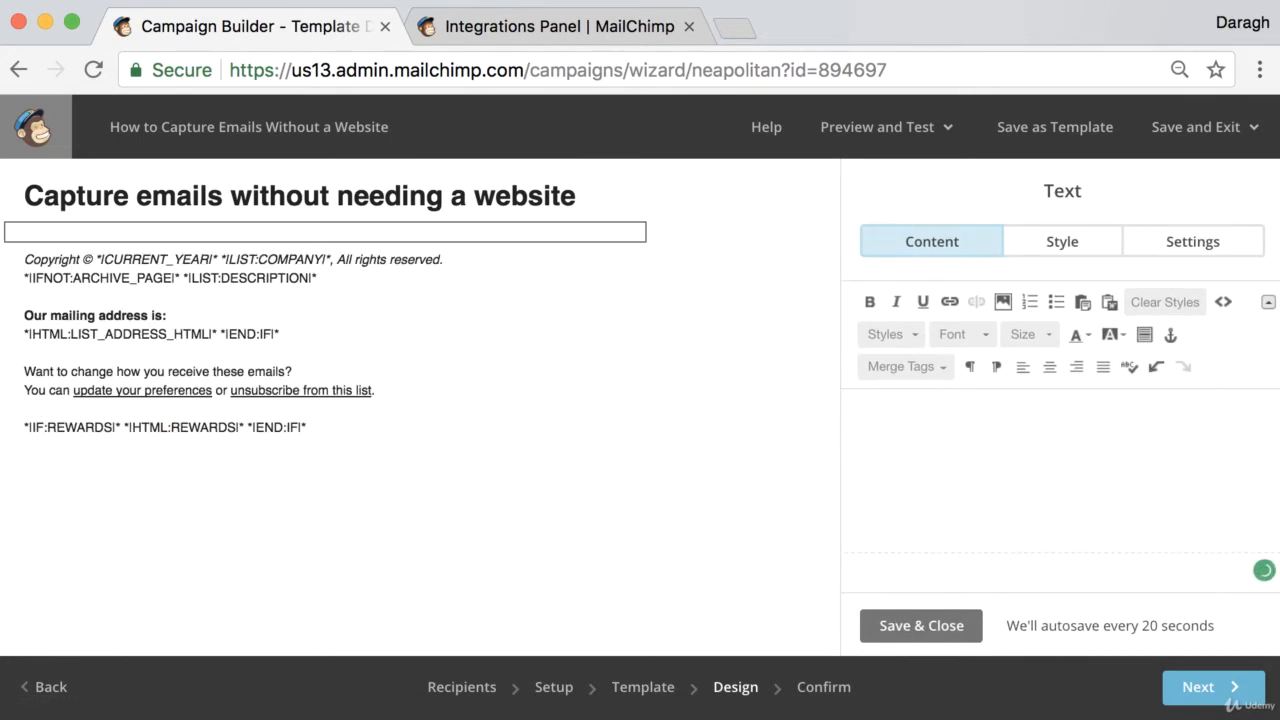
text(Click)
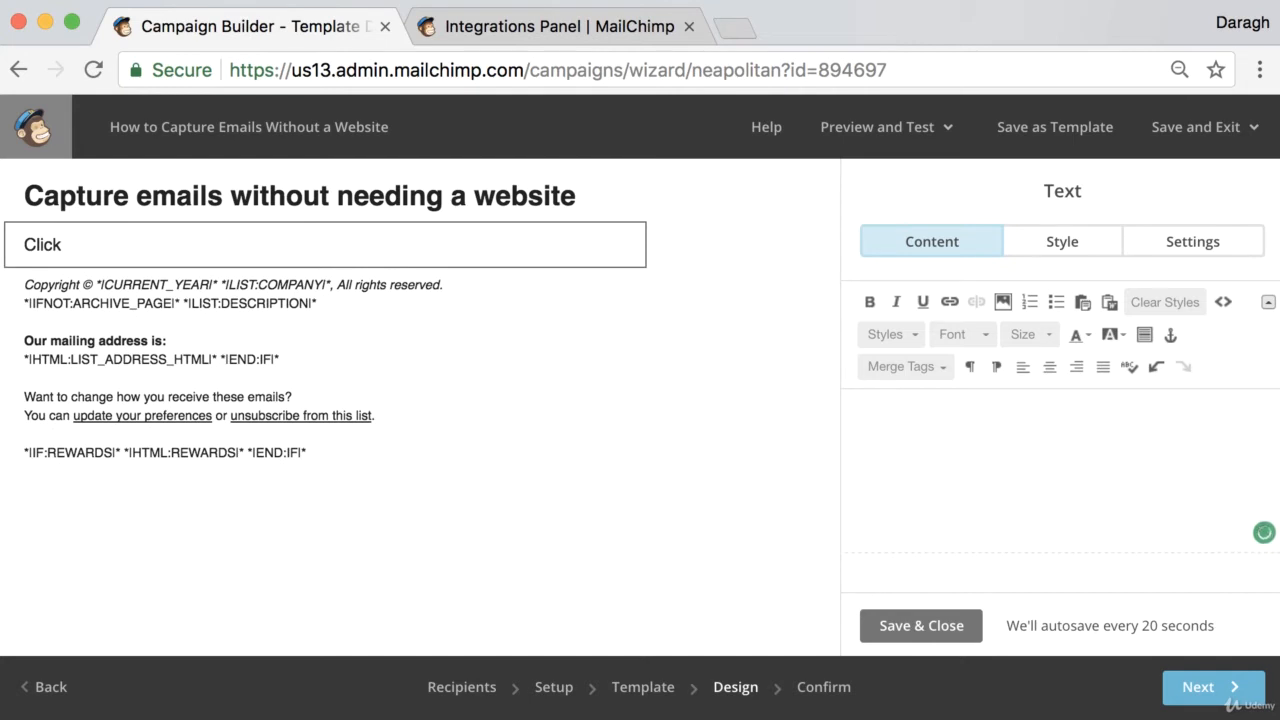
text( below to learn how to)
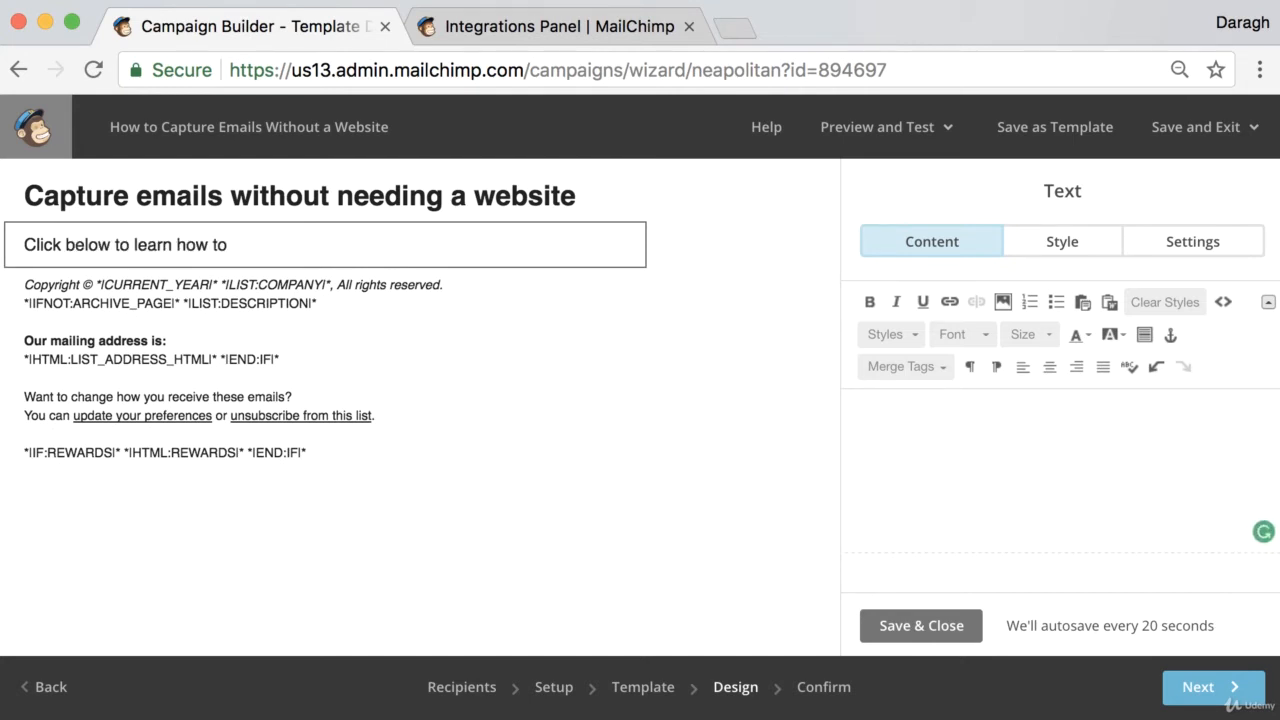
text(  set u)
key(BackSpace)
key(BackSpace)
text(s)
text(et up a free landing page with Mailchimp so you can collect emails without needing a website)
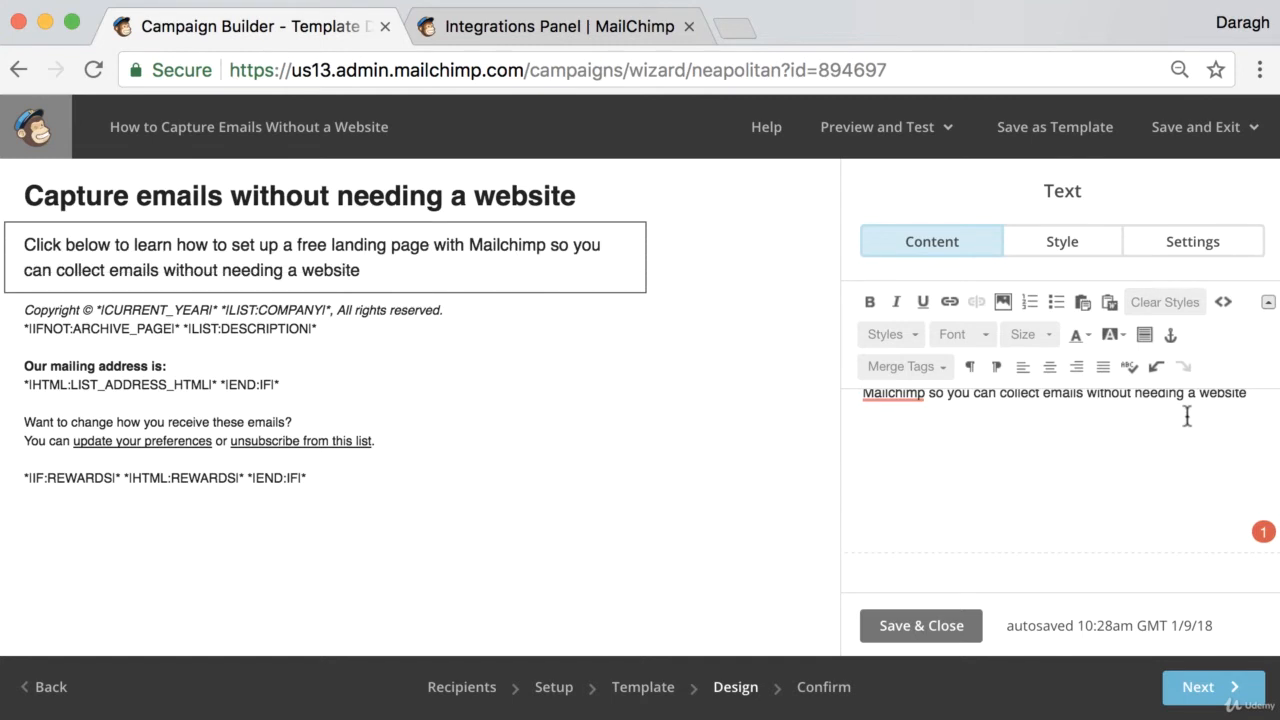
End the body sentence with a period and add the line "website.com/link" below it after a blank line.
click(1250, 399)
key(Return)
key(Return)
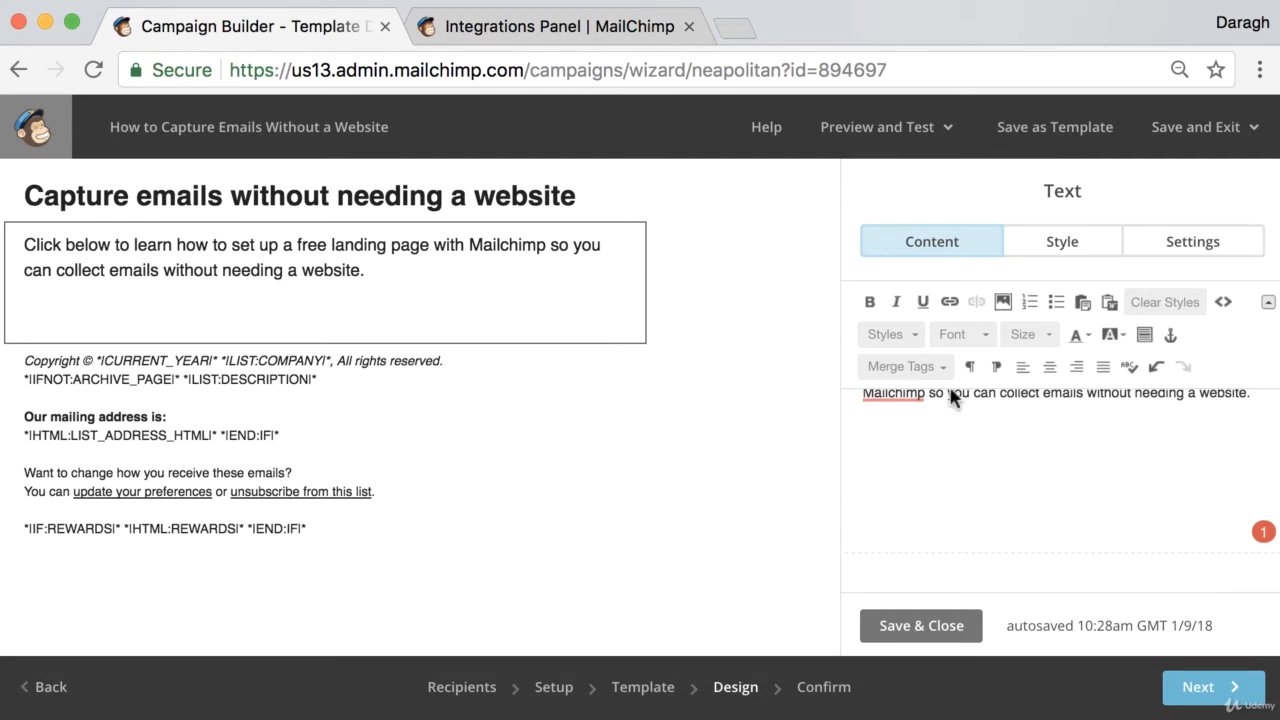
text(website.co)
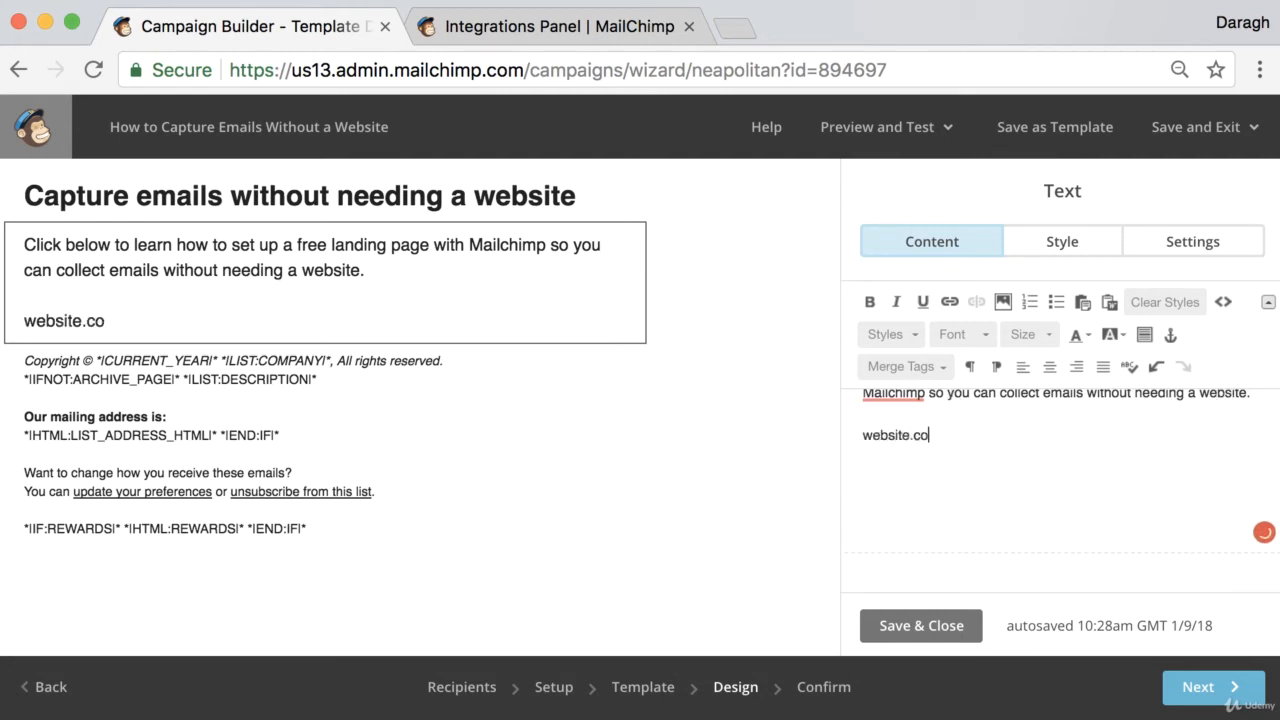
text(m/lnik)
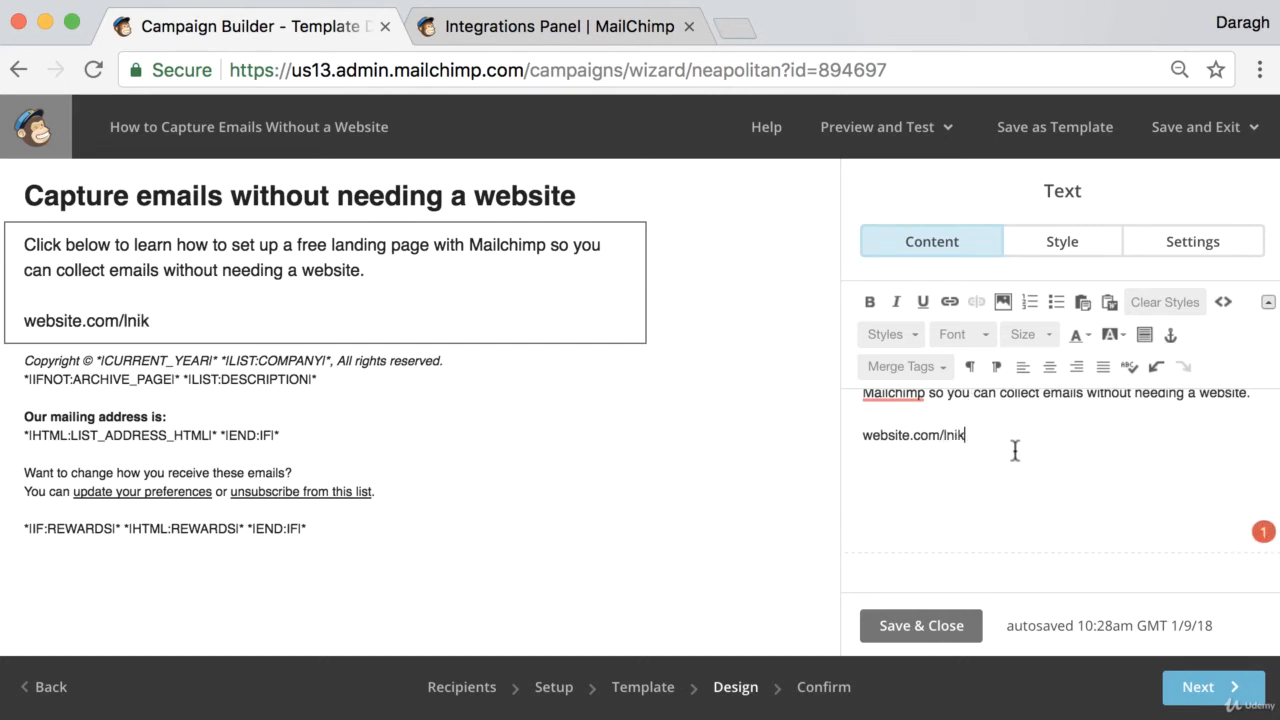
mouse_move(964, 434)
mouse_down()
mouse_move(912, 434)
mouse_move(945, 434)
mouse_up()
click(967, 434)
key(BackSpace)
text(link)
Turn the "website.com/link" text into a hyperlink to the web address website.com/link and save the text block.
drag(968, 434, 843, 433)
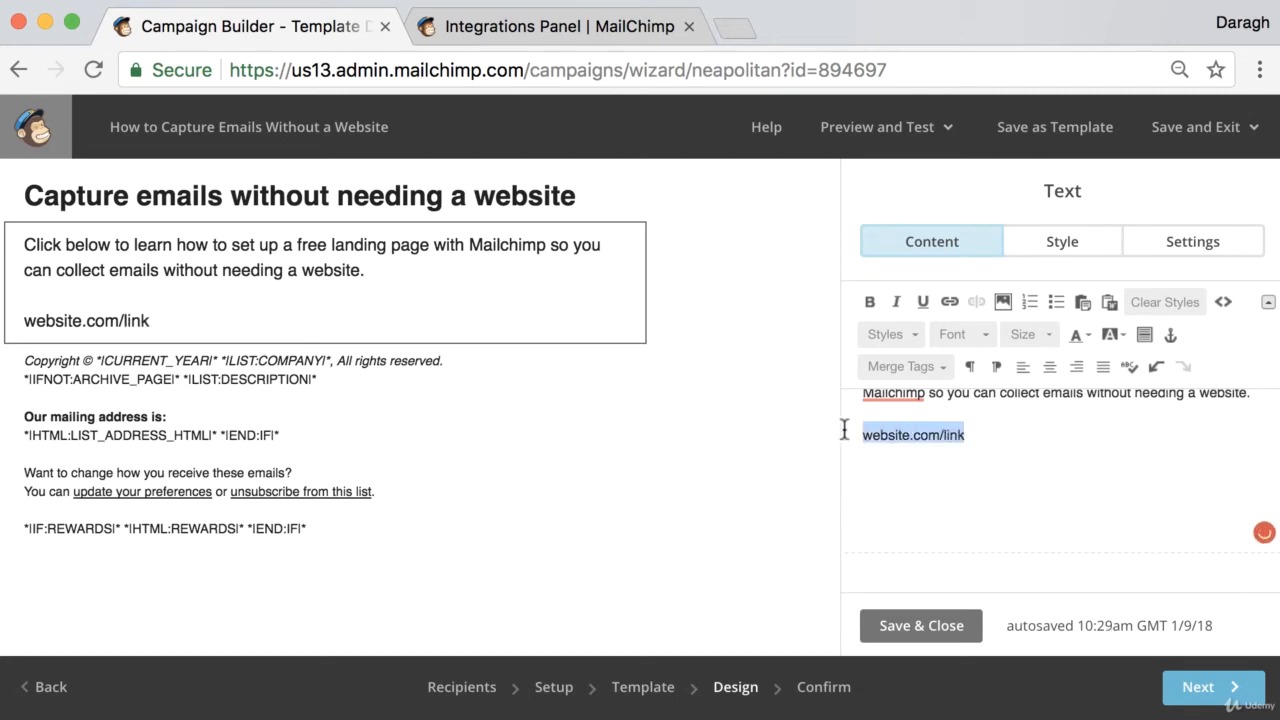
click(949, 301)
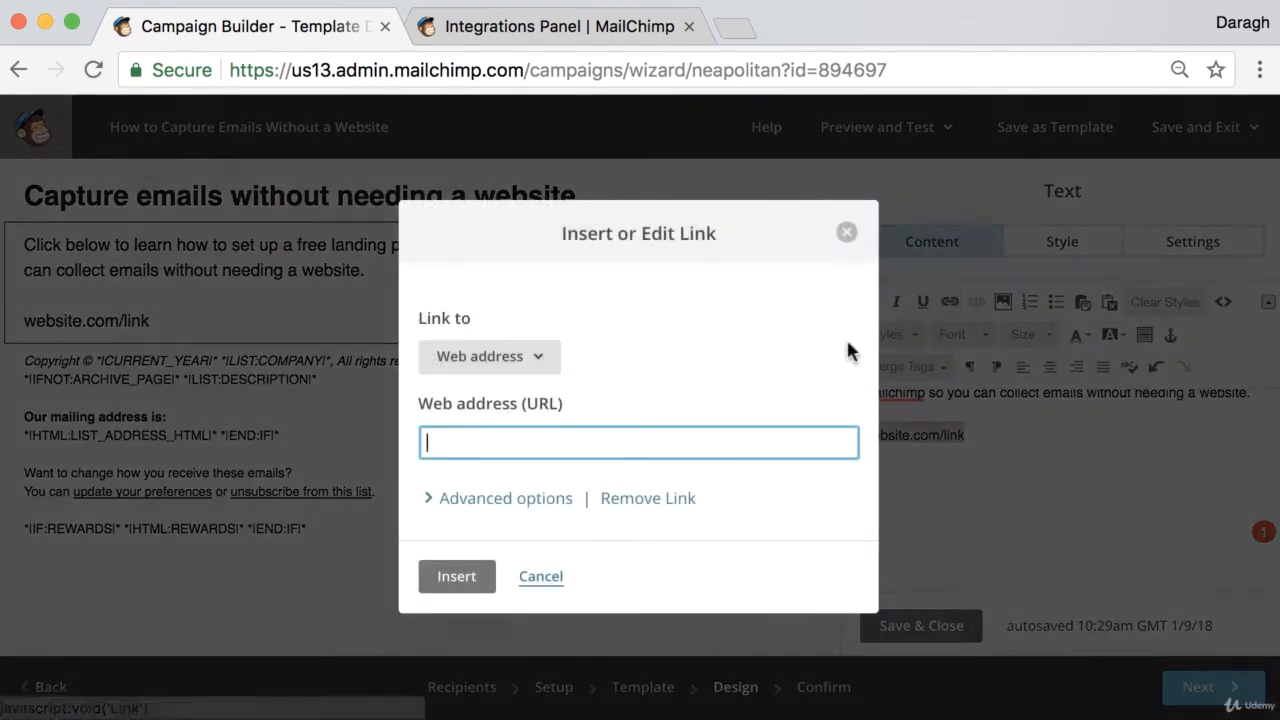
text(web)
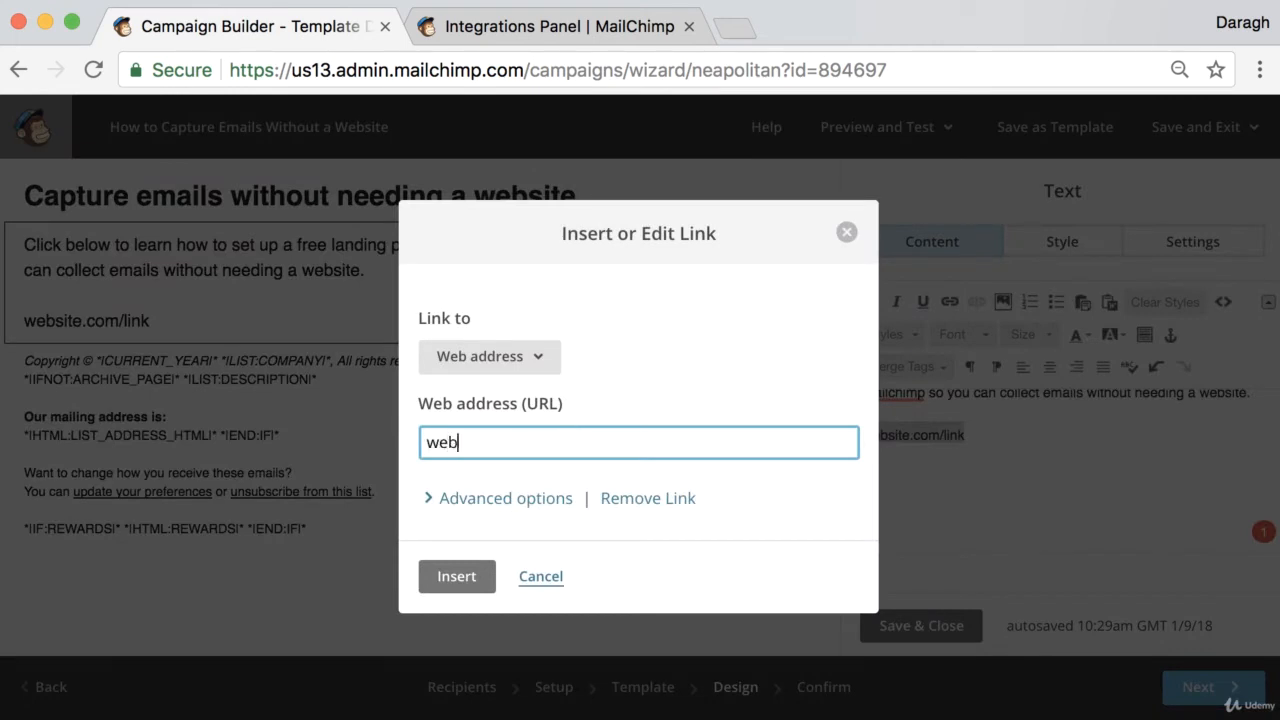
text(site.com/link)
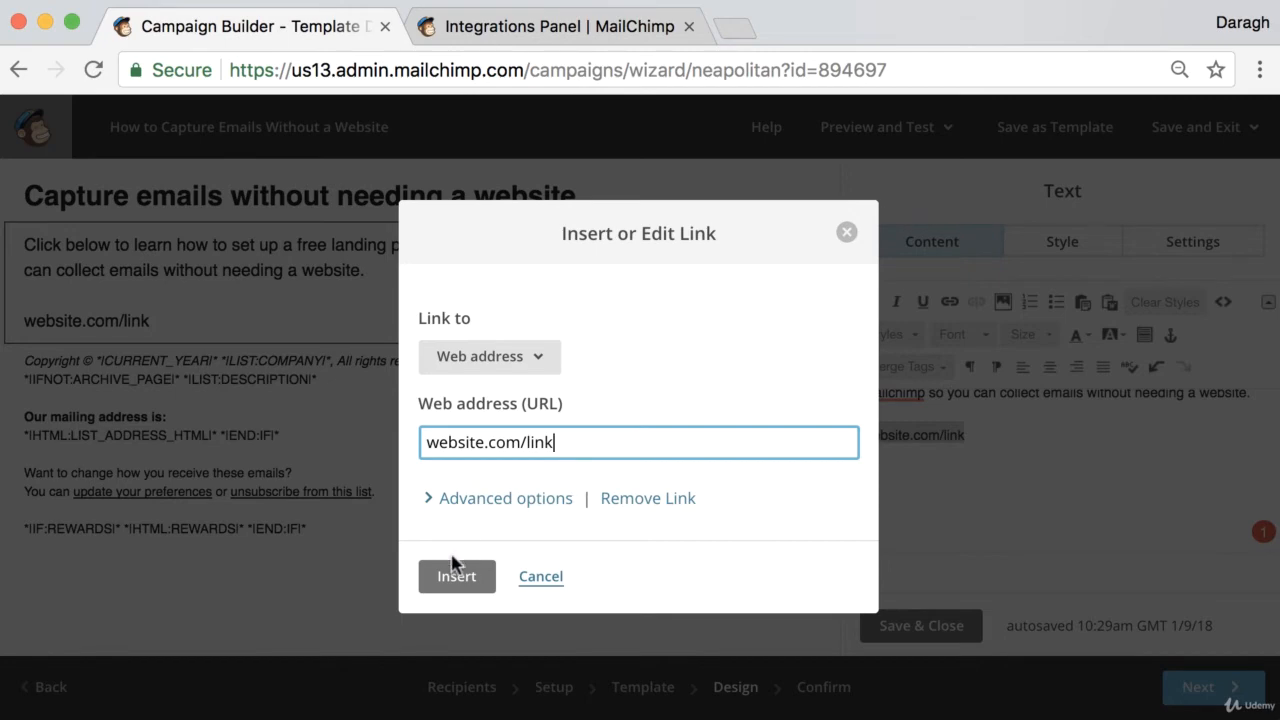
click(455, 574)
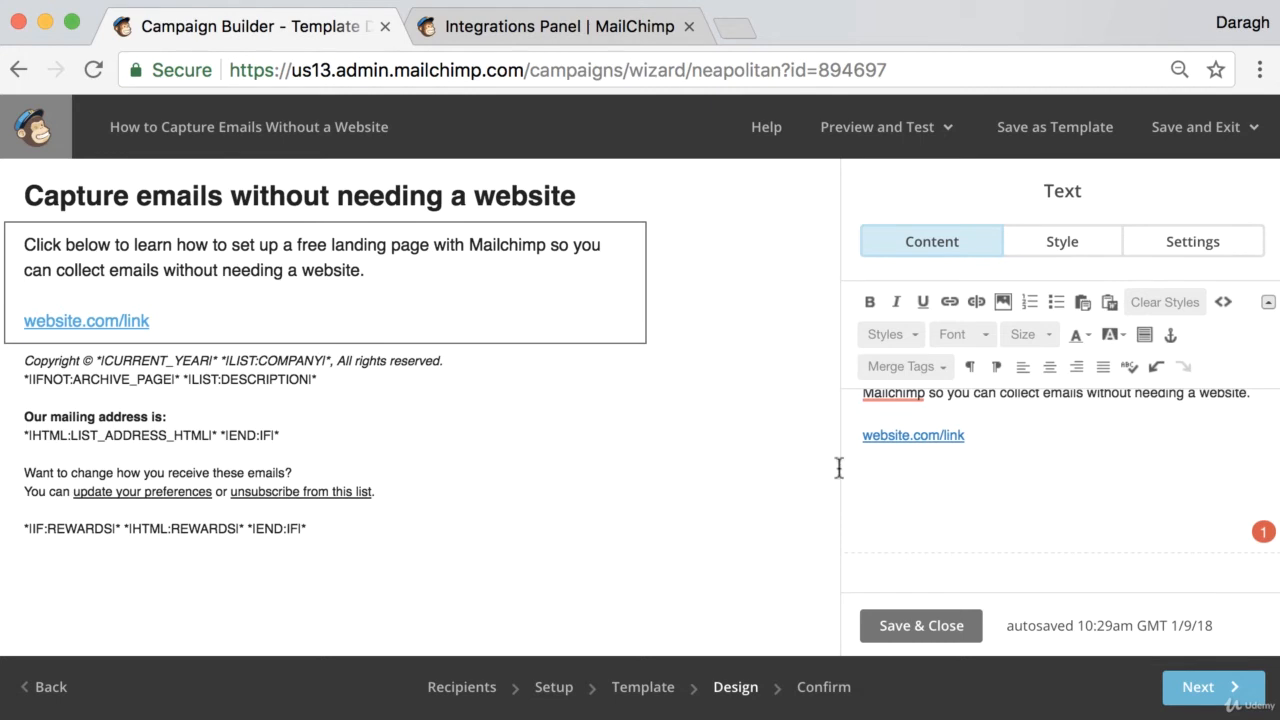
click(928, 625)
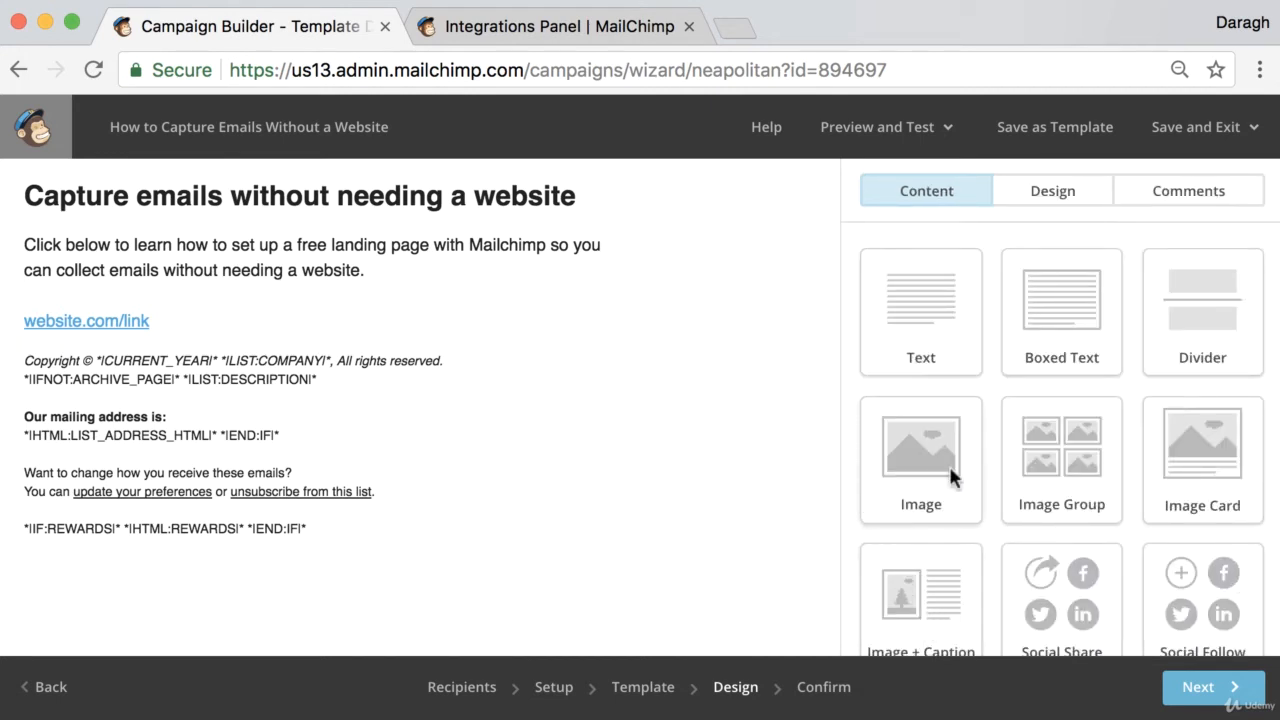
Insert a Button block between the body text and the footer and label it "Learn More".
scroll(1058, 445, down, 5)
scroll(1060, 447, down, 2)
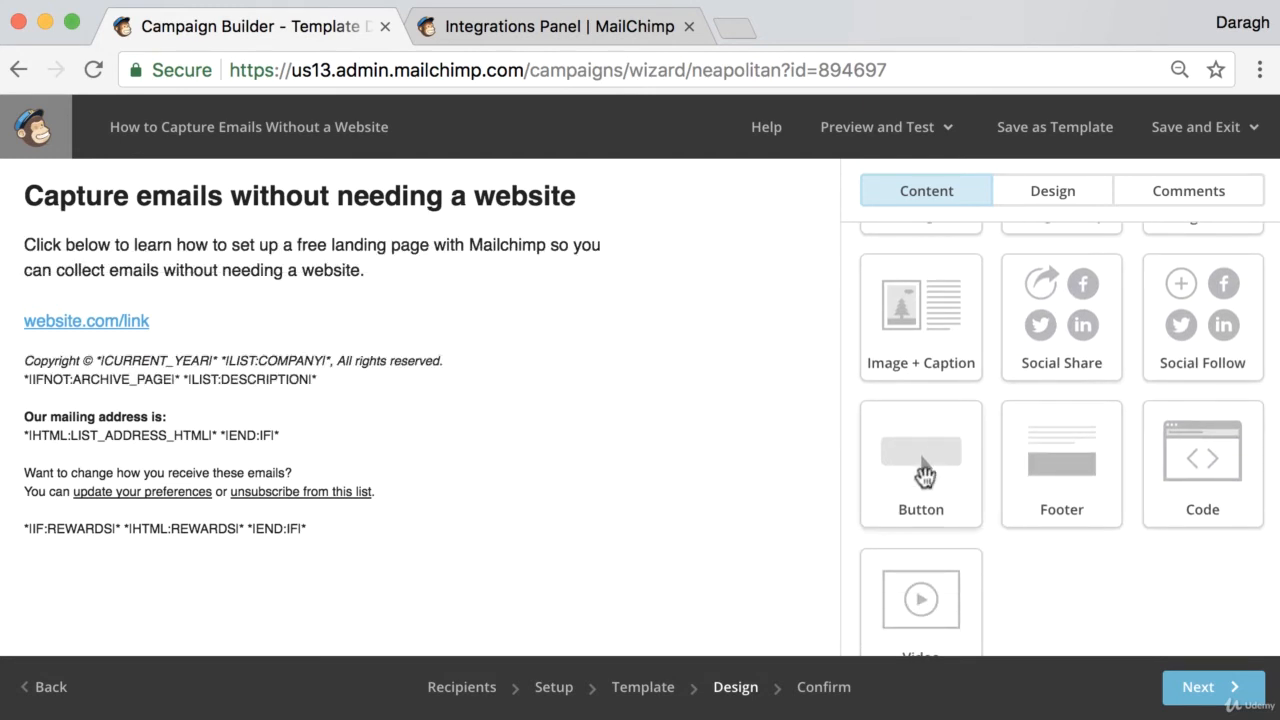
drag(920, 462, 390, 357)
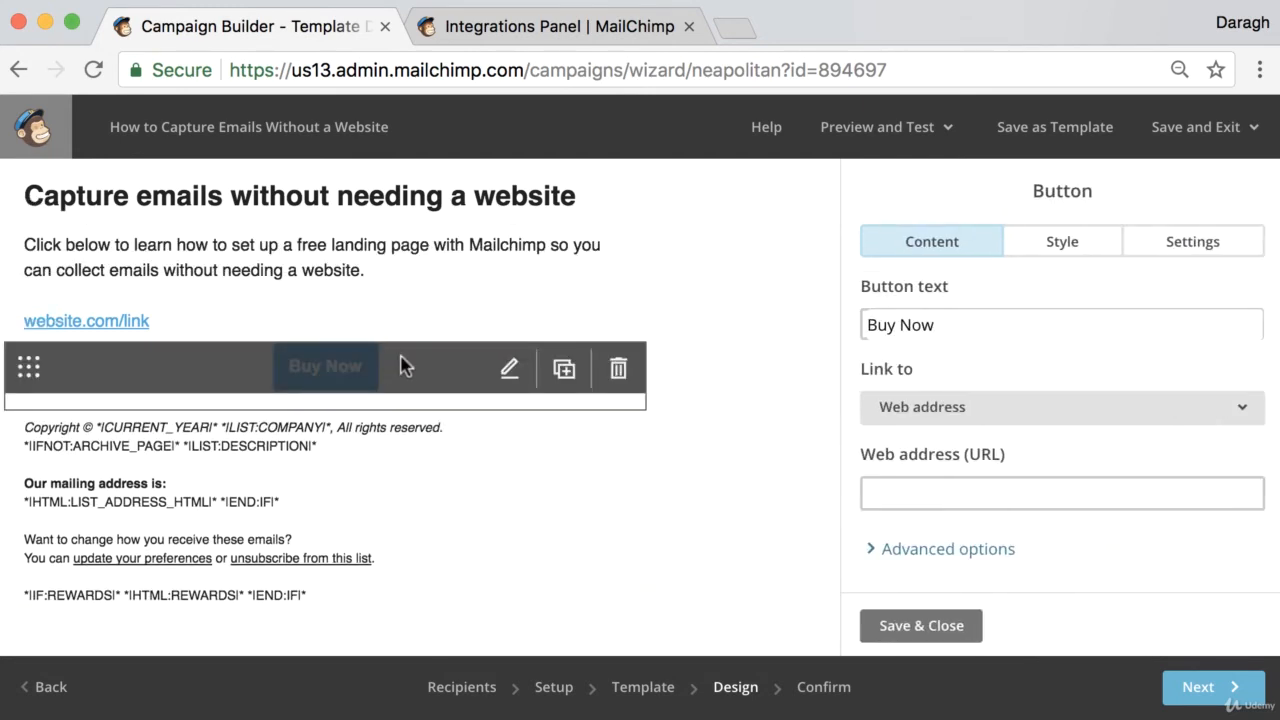
click(905, 328)
drag(932, 325, 843, 324)
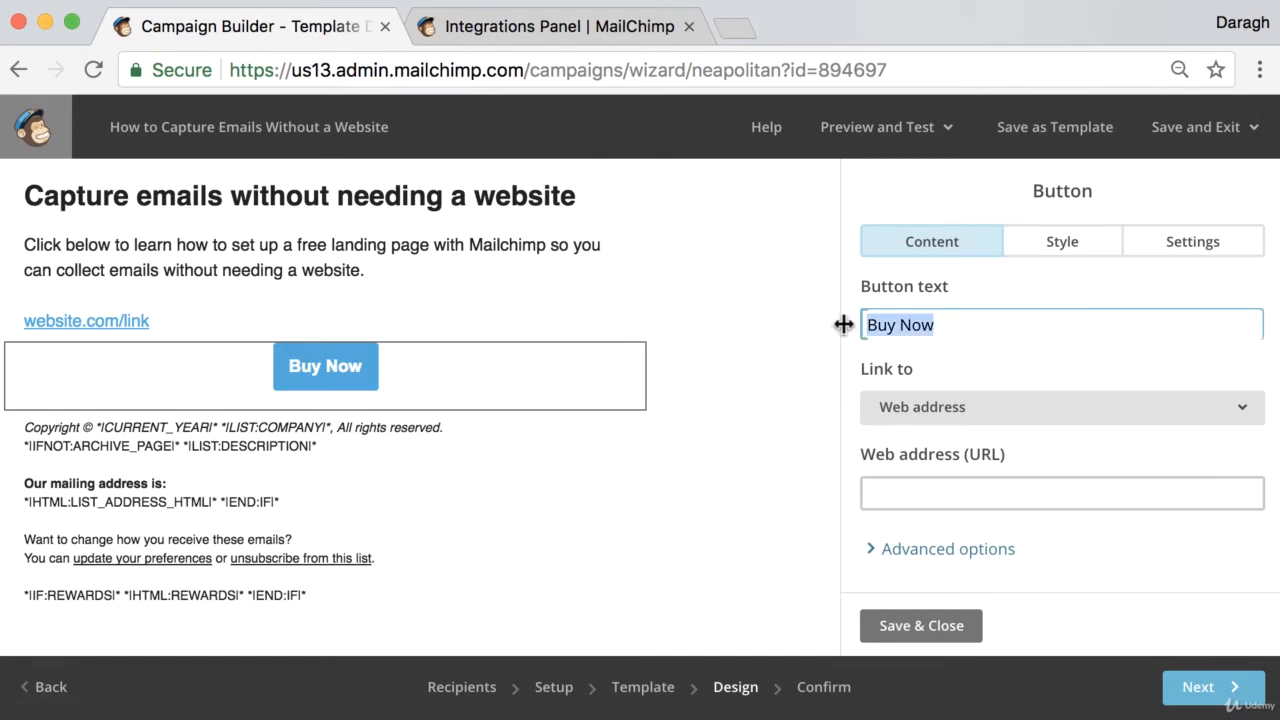
text(Learn More)
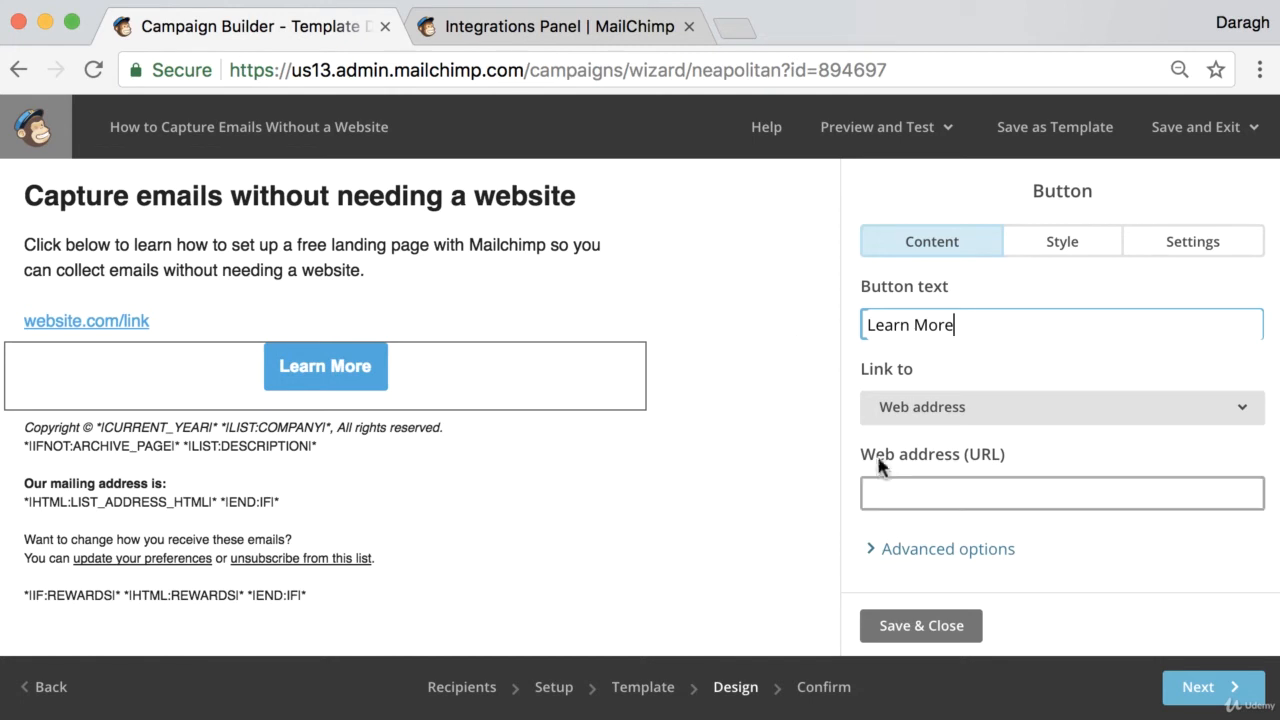
Set the Learn More button's web address to website.com/link and save the button block.
click(931, 490)
text(website)
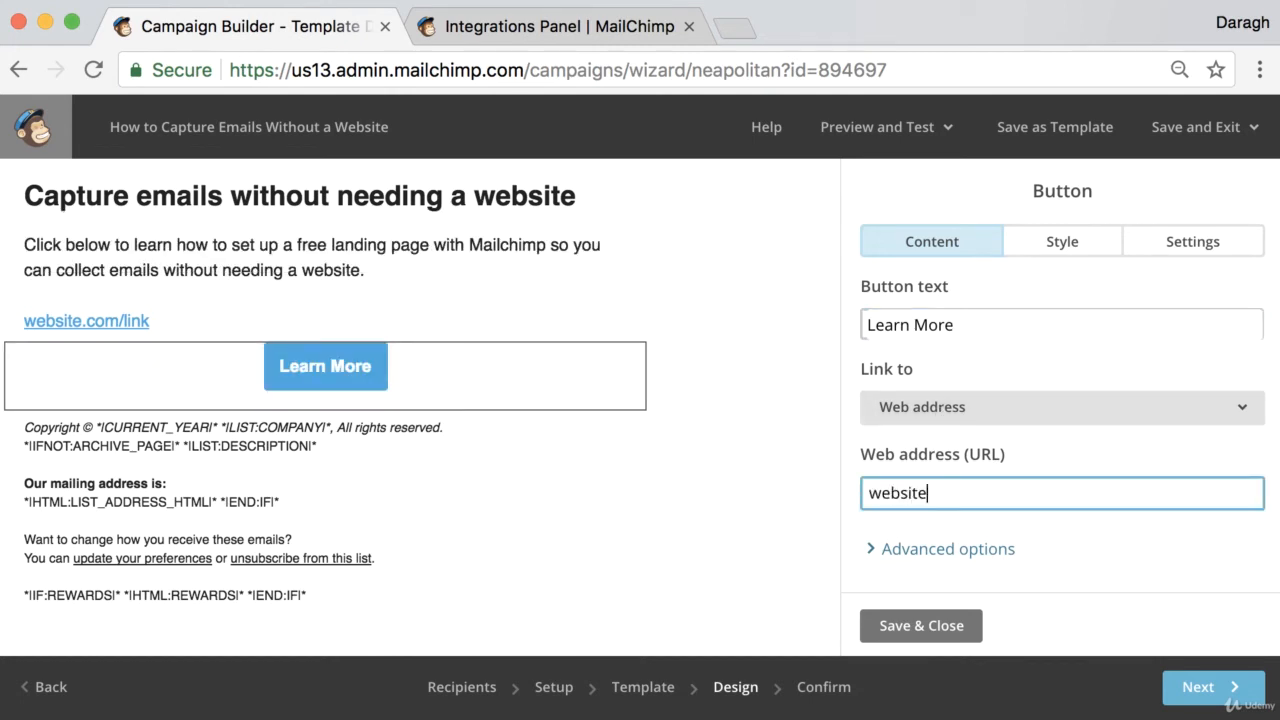
text(.com/lilenk)
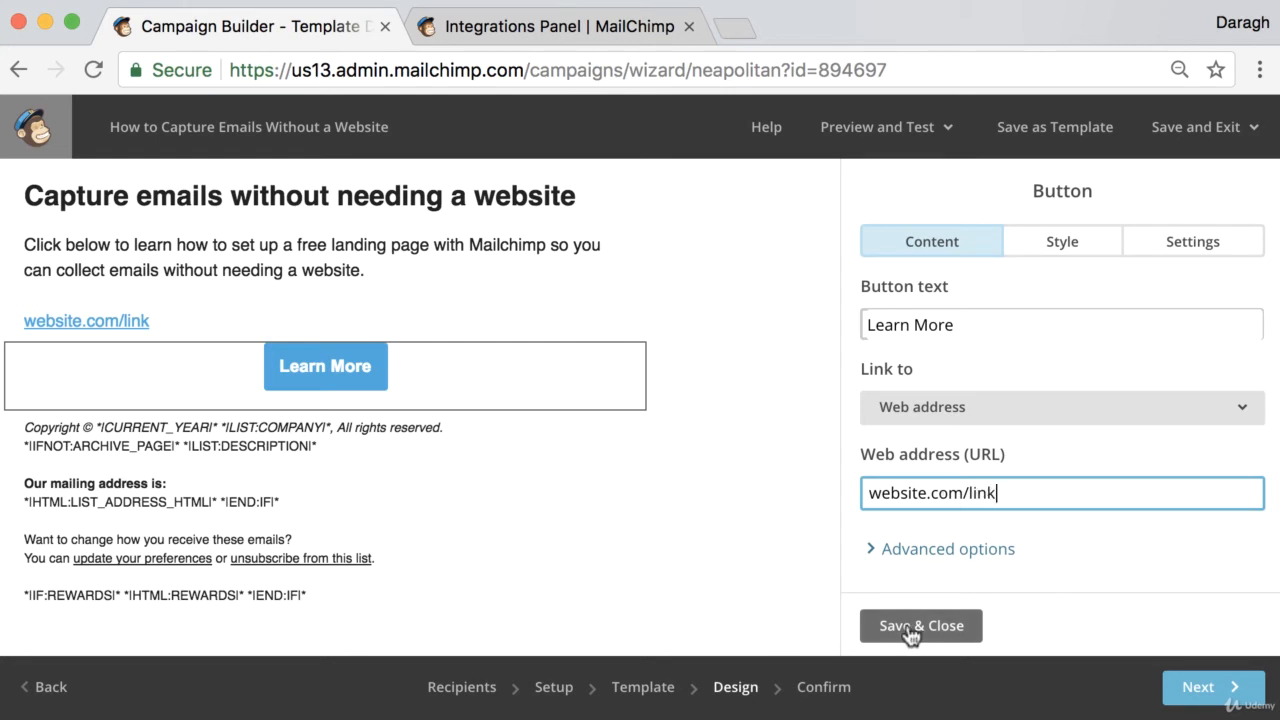
click(910, 625)
Delete the website.com/link text link from the body text block and save the block.
click(509, 246)
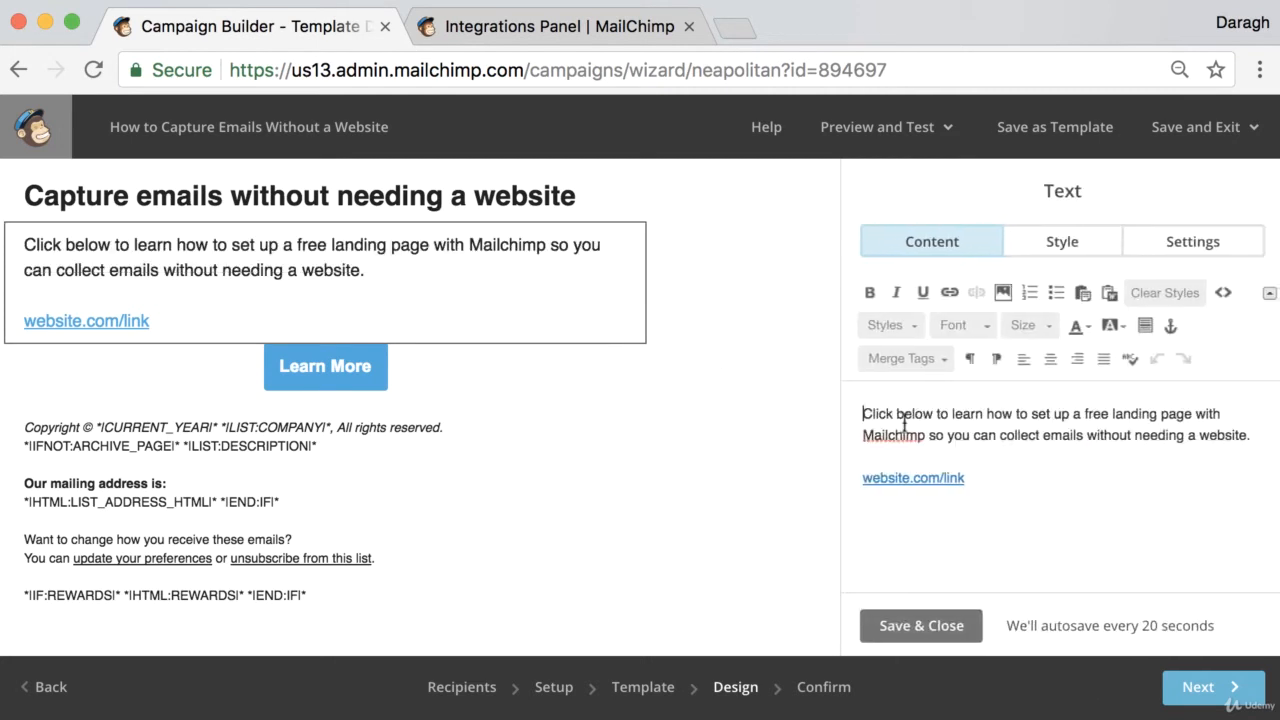
drag(966, 478, 846, 476)
key(BackSpace)
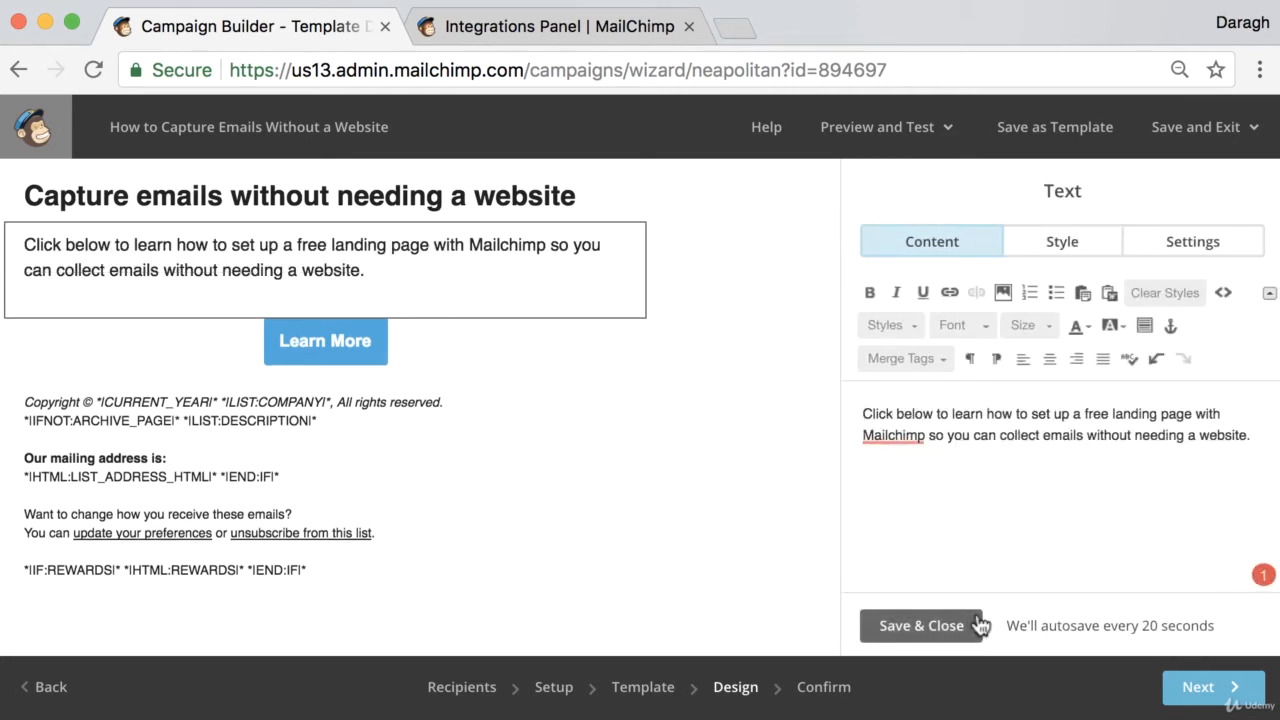
click(922, 625)
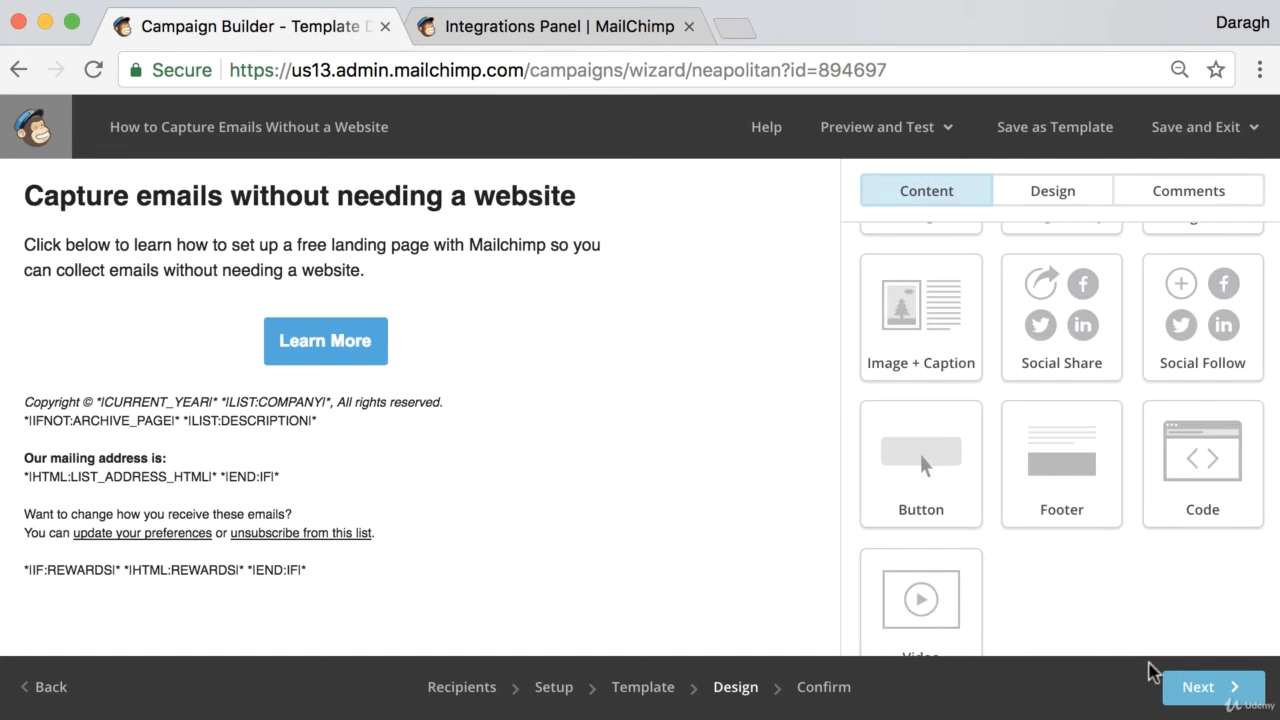
Continue to the campaign's Confirm stage and review the pre-delivery checklist.
click(1190, 697)
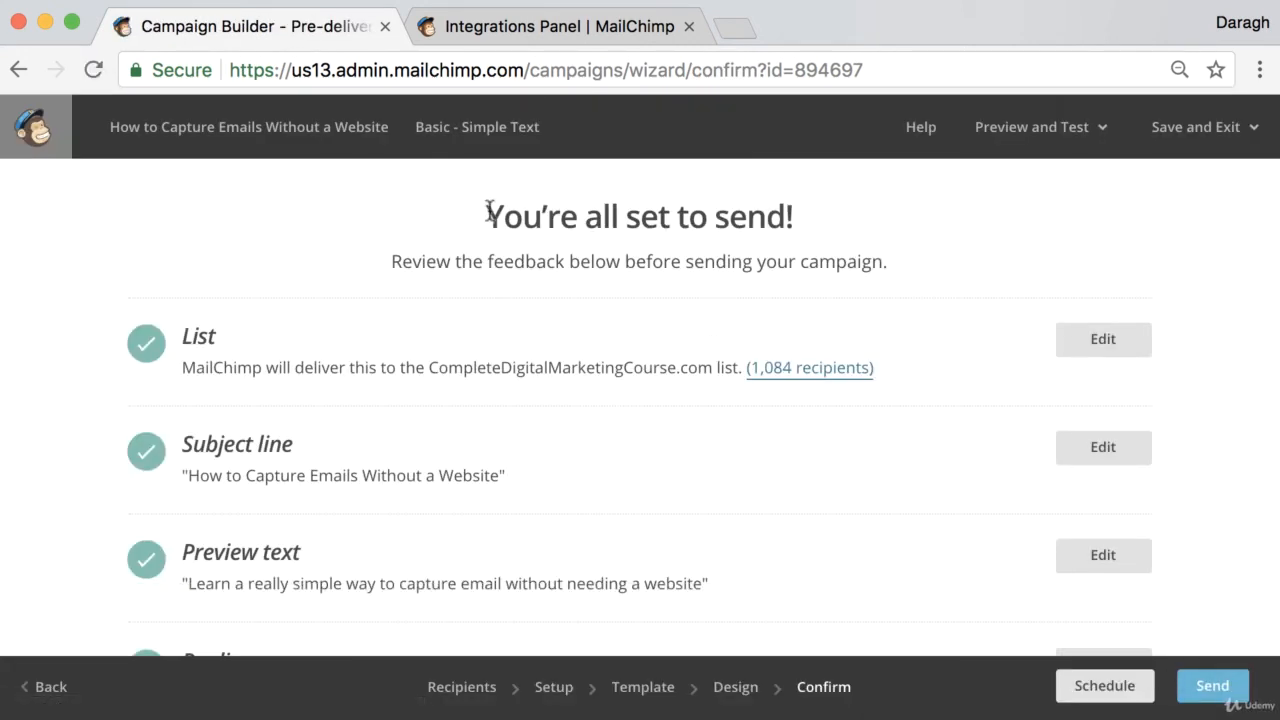
drag(488, 212, 856, 219)
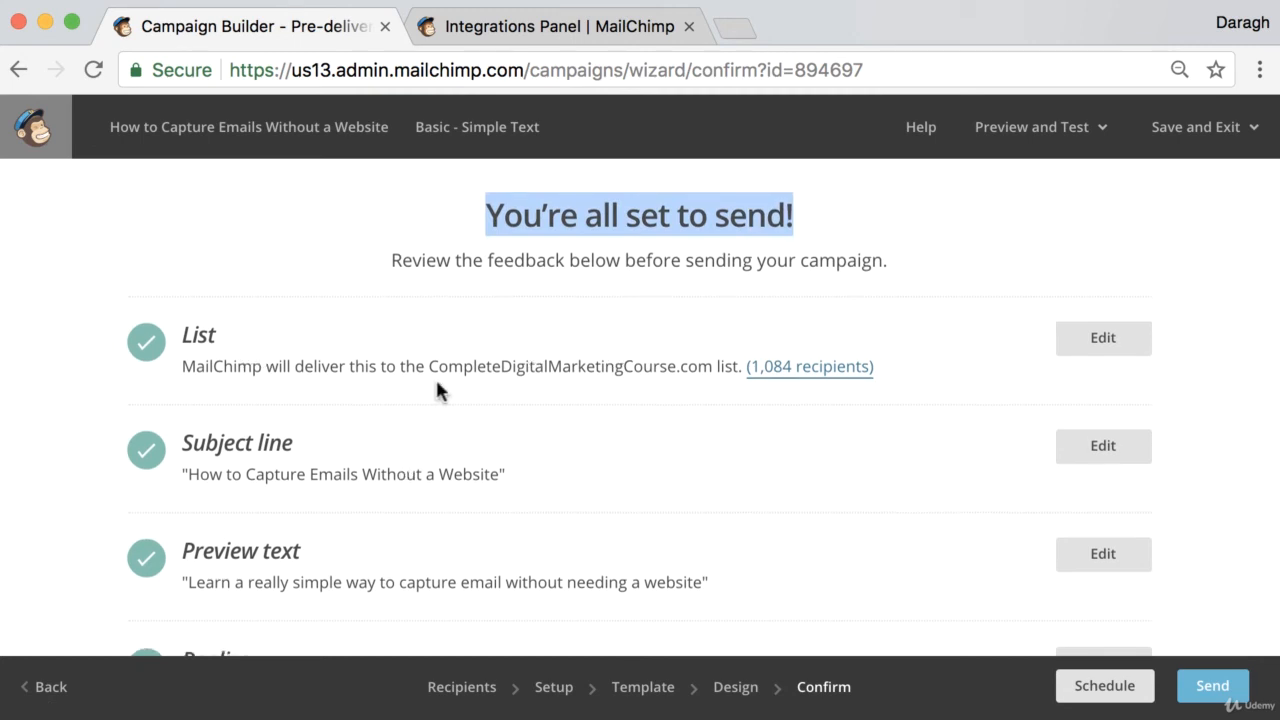
scroll(436, 380, down, 4)
scroll(438, 388, up, 4)
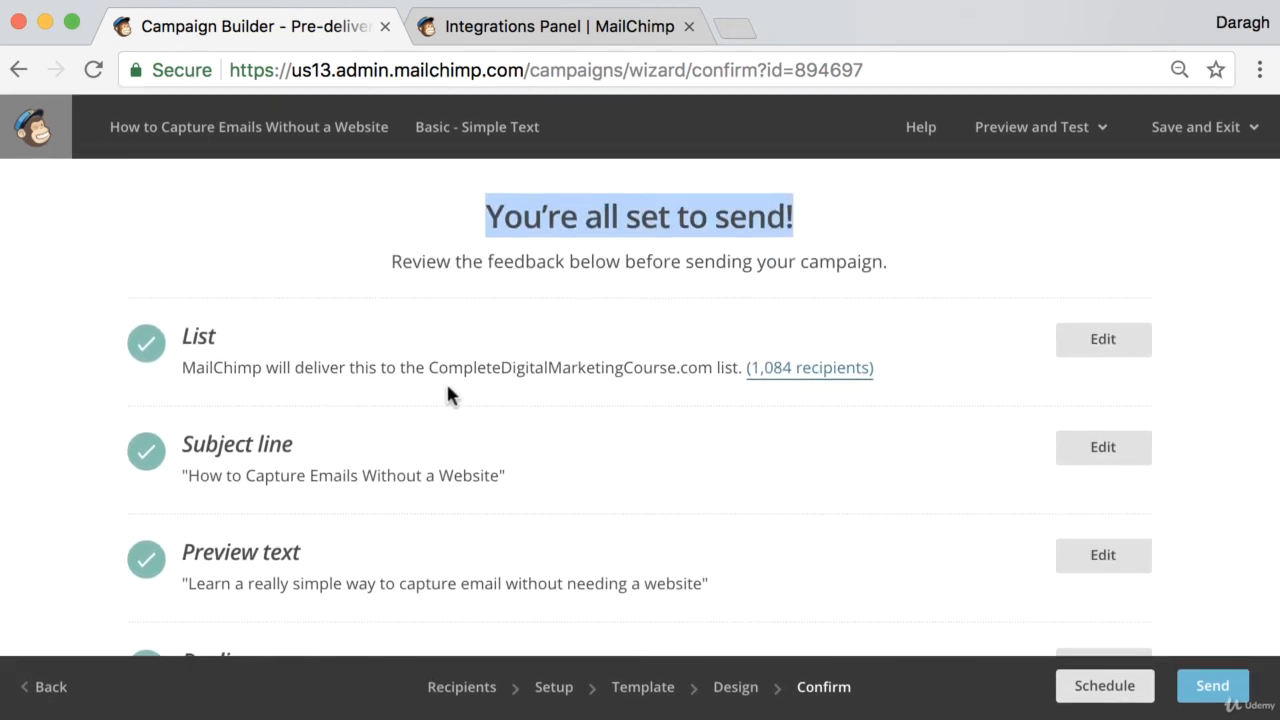
Close the Integrations Panel browser tab and return to the pre-delivery checklist.
click(688, 26)
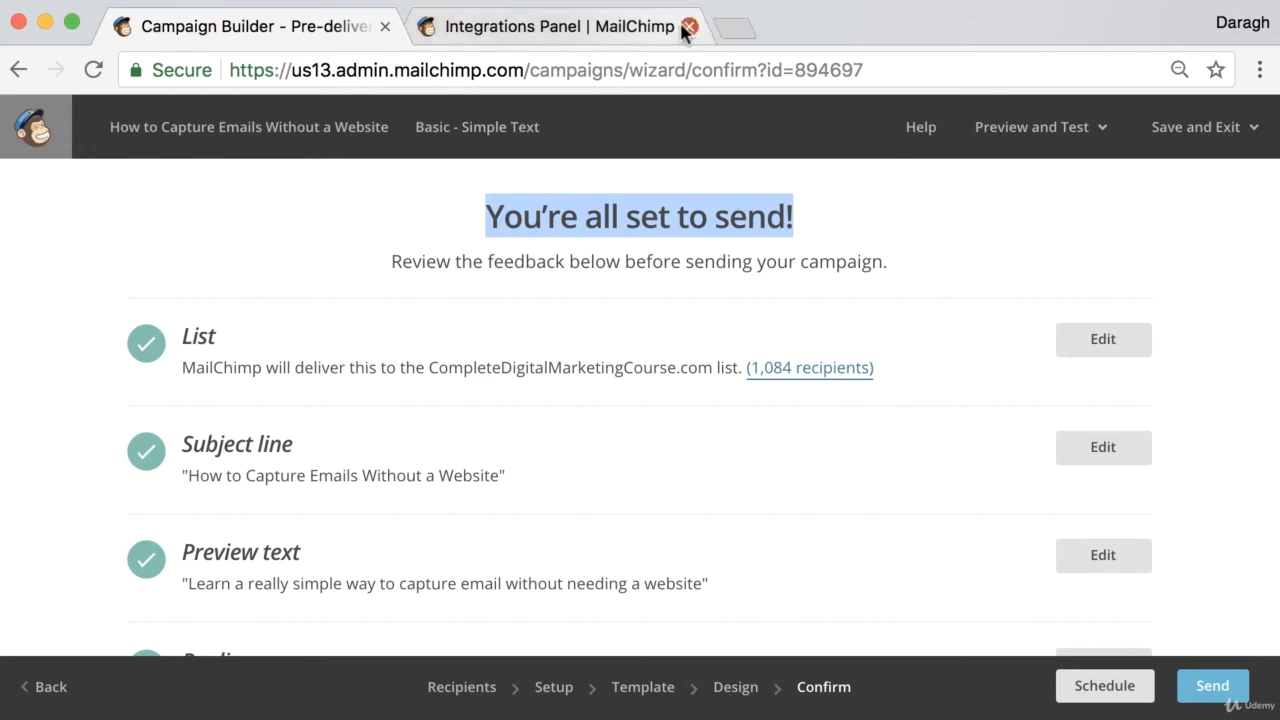
click(1006, 221)
scroll(1006, 221, down, 1)
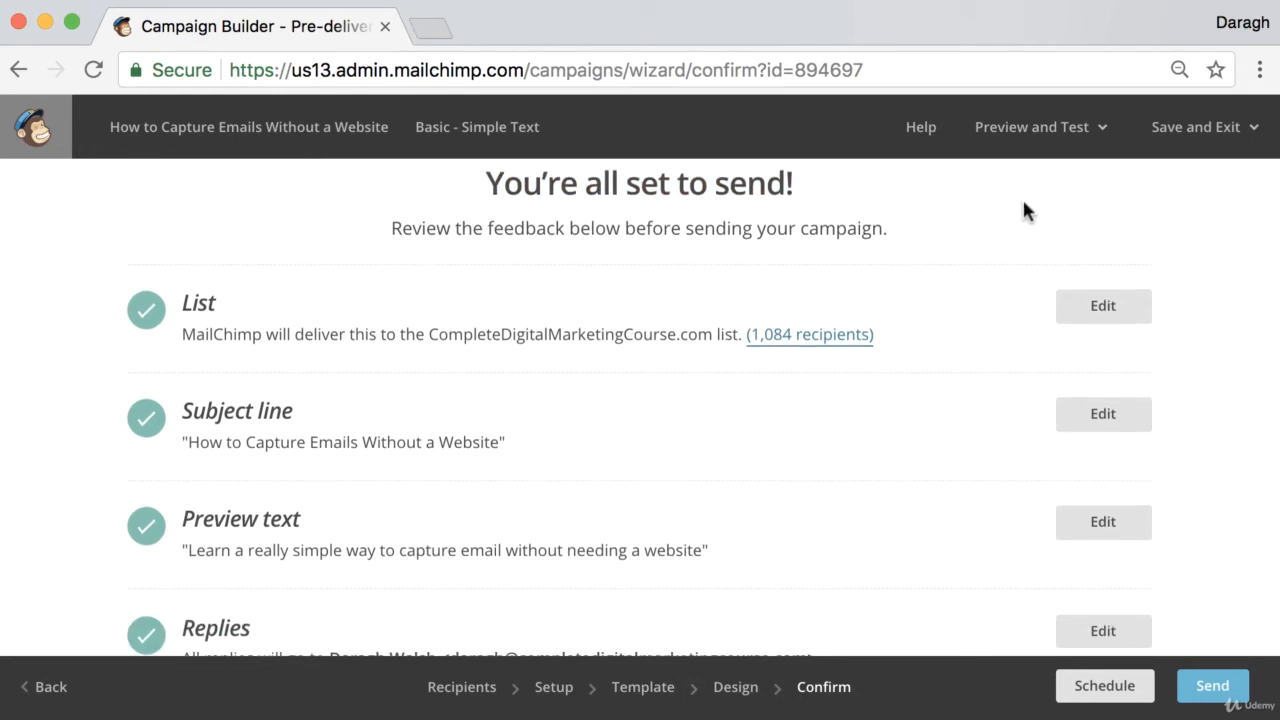
Send a test email of the campaign to the prefilled email address and dismiss the confirmation.
click(1078, 137)
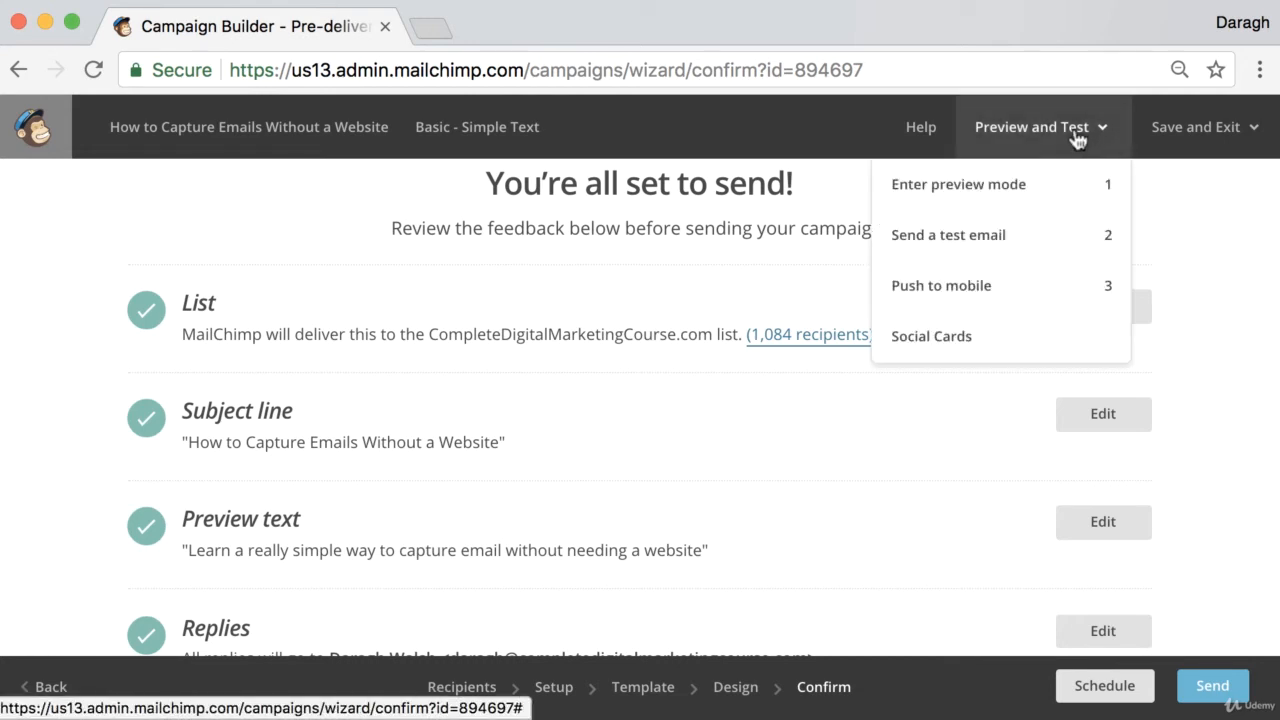
click(1011, 247)
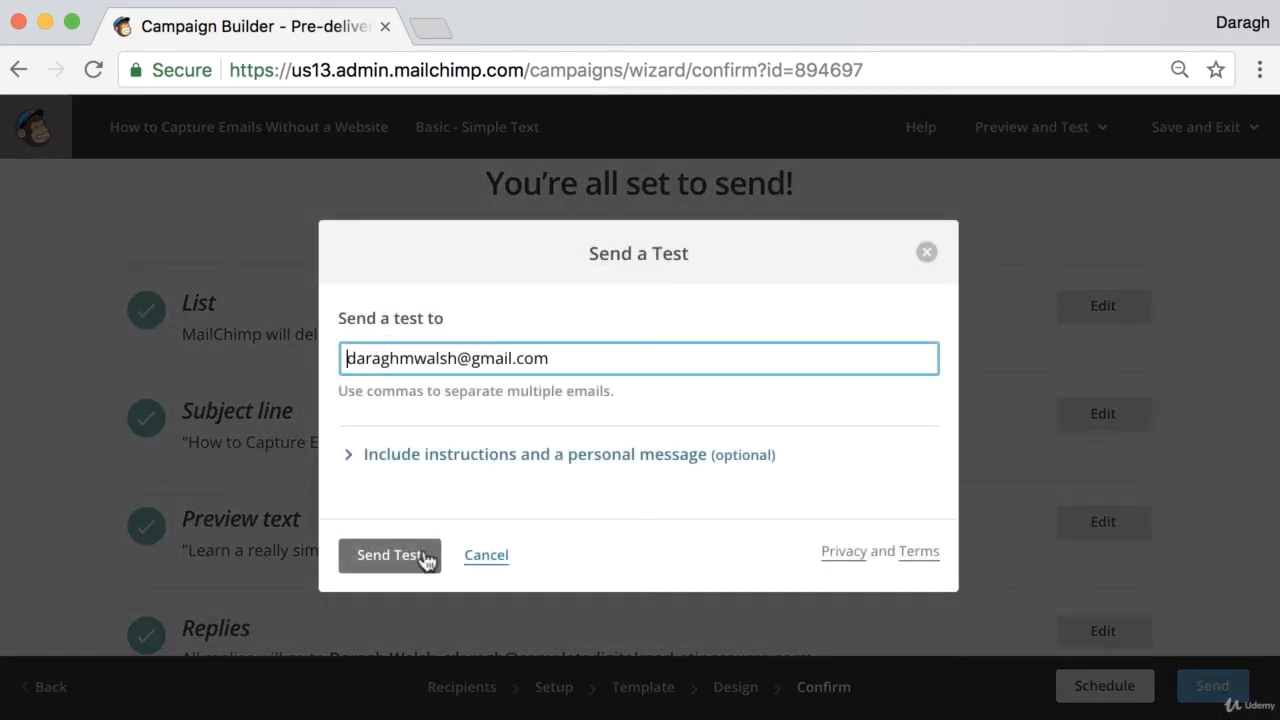
click(385, 557)
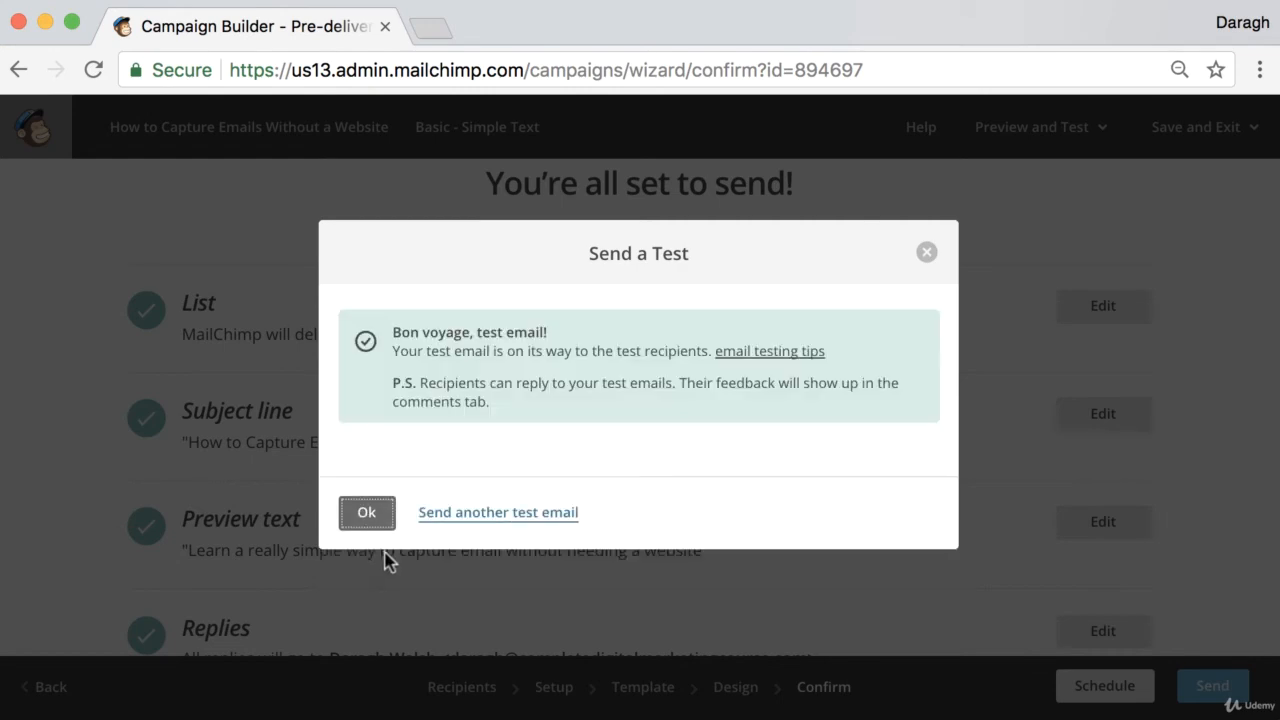
click(367, 514)
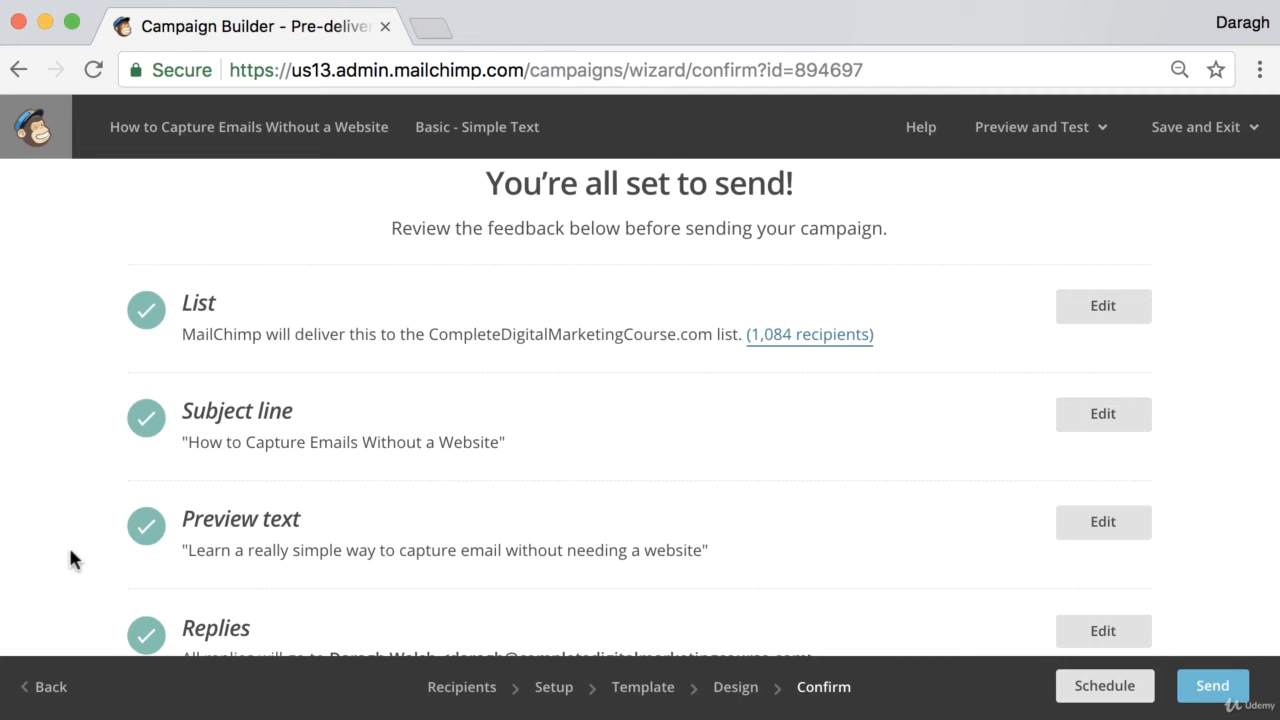
Switch to Gmail at gmail.com in a new browser tab, and open the campaign's test email from the refreshed SaneLater folder.
click(430, 28)
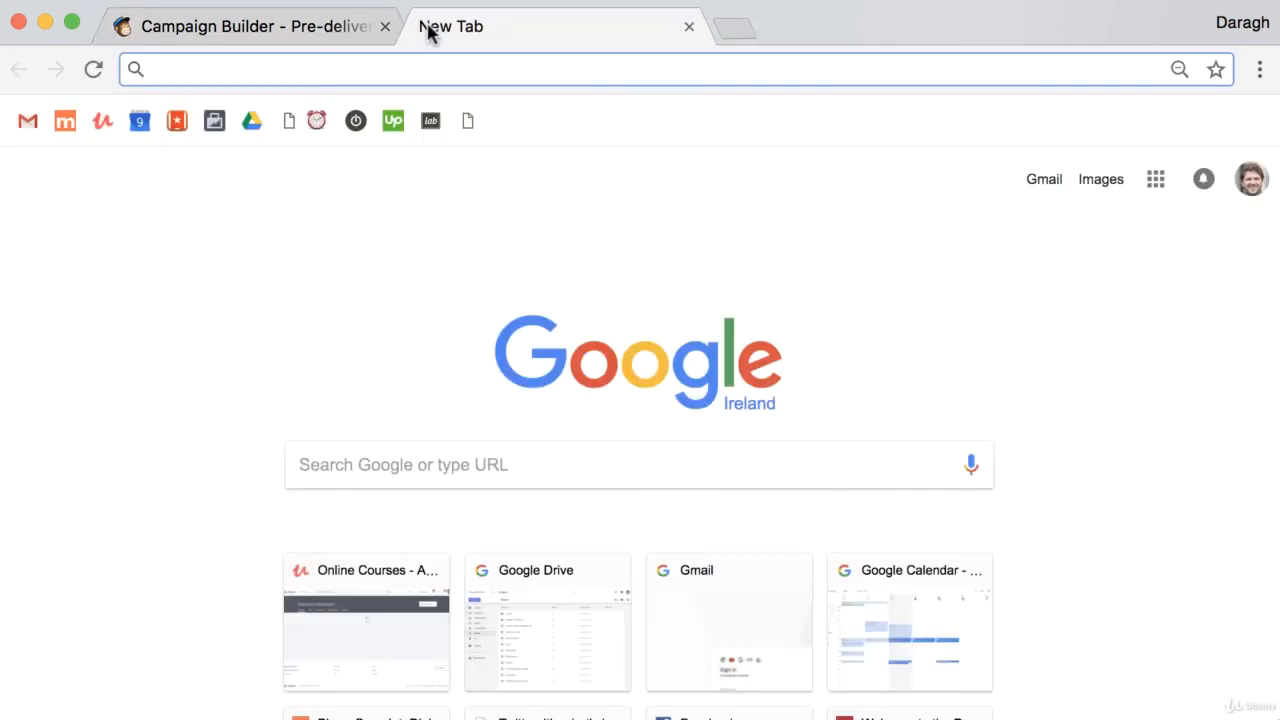
text(gmail.com)
key(Return)
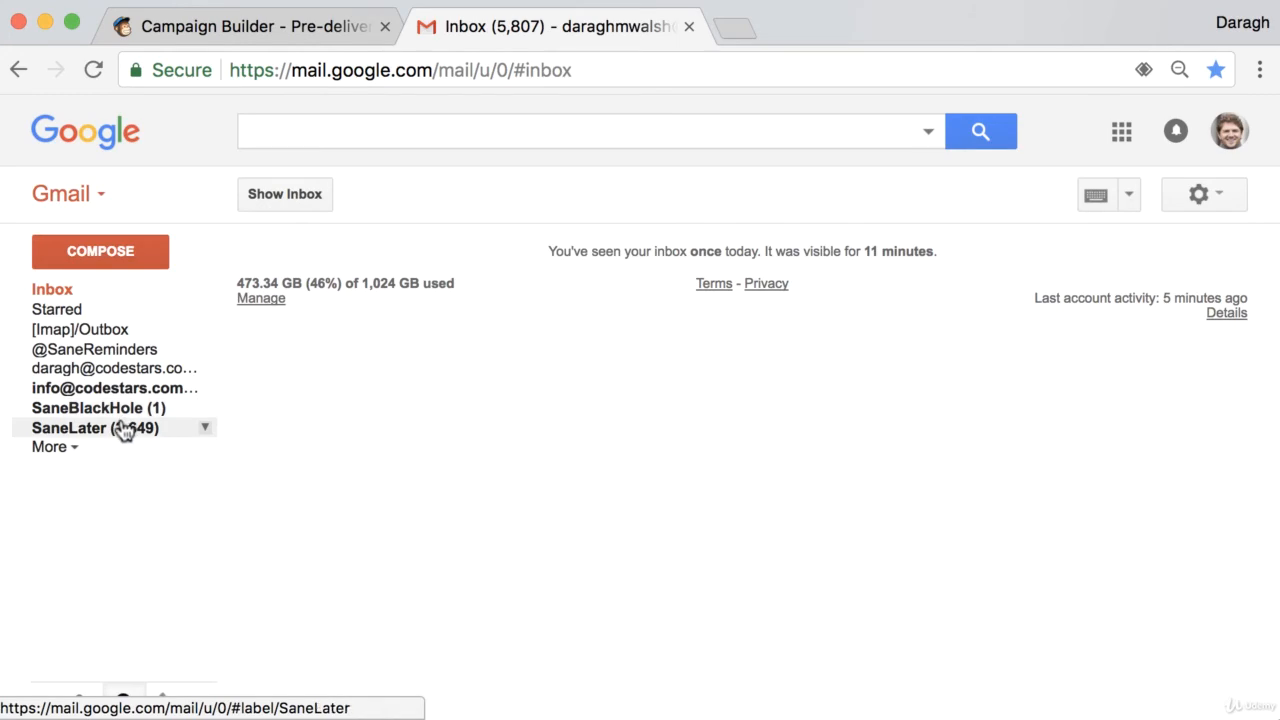
click(123, 430)
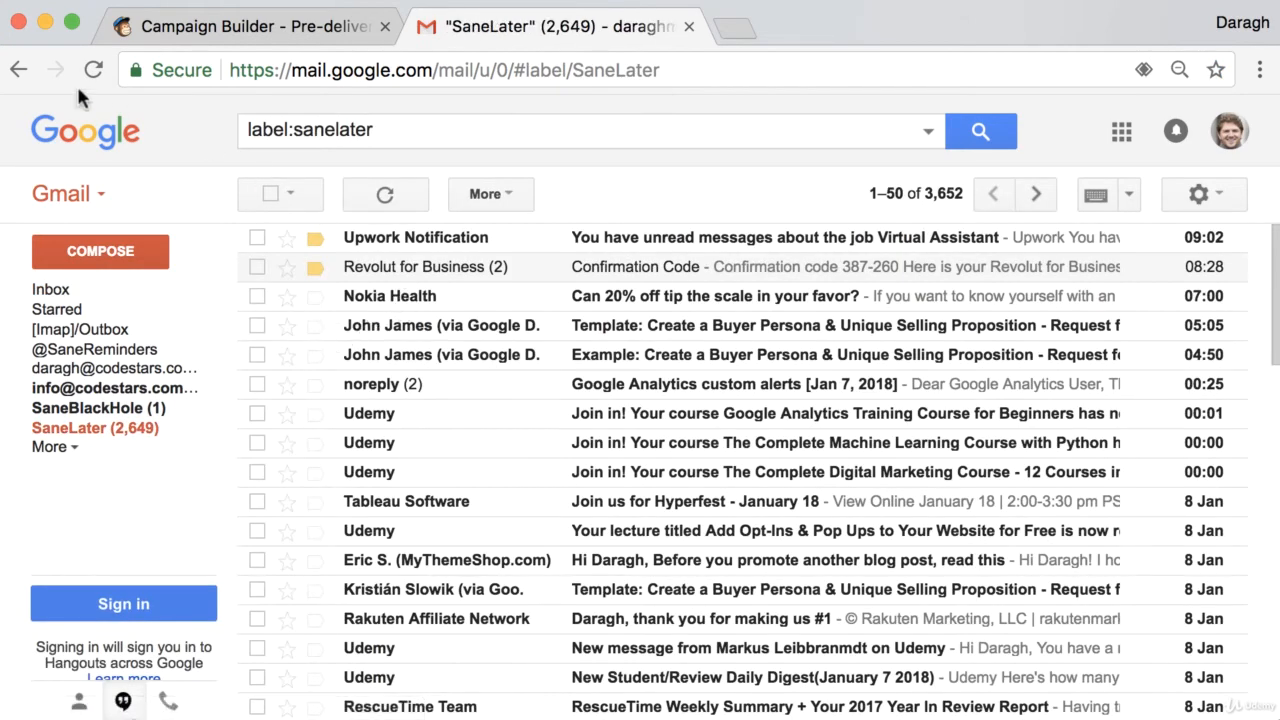
click(92, 71)
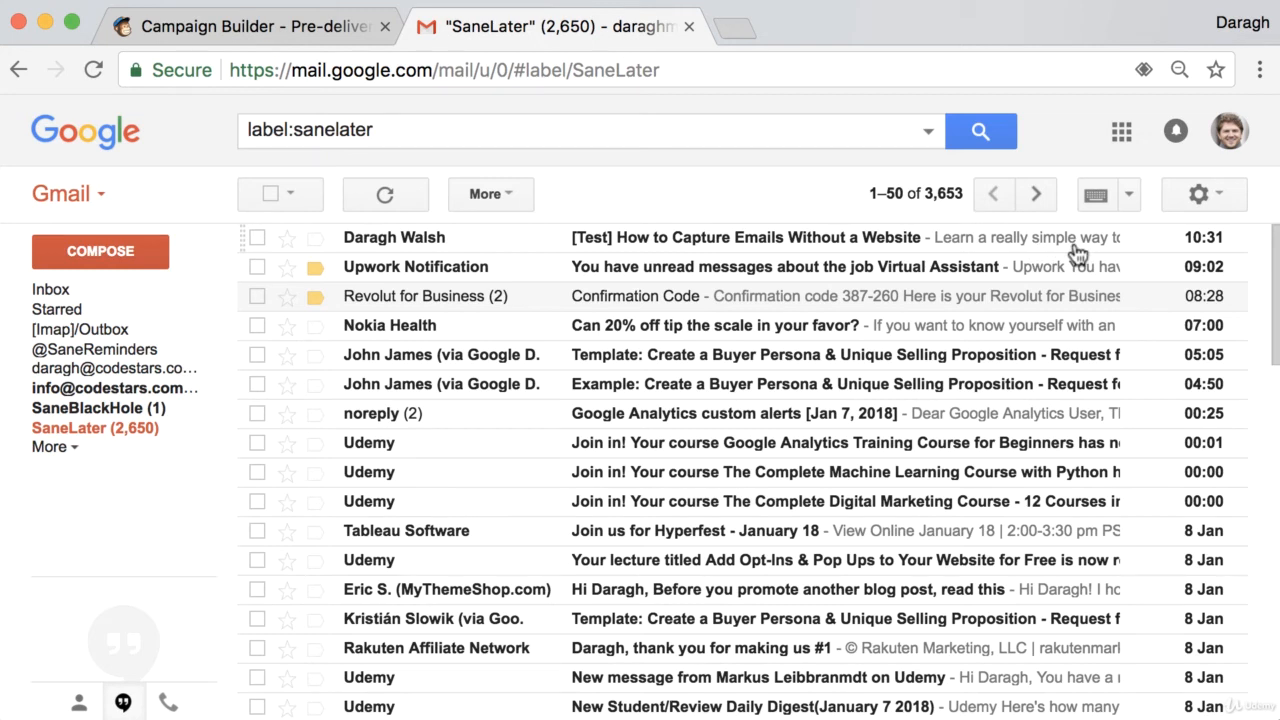
click(713, 248)
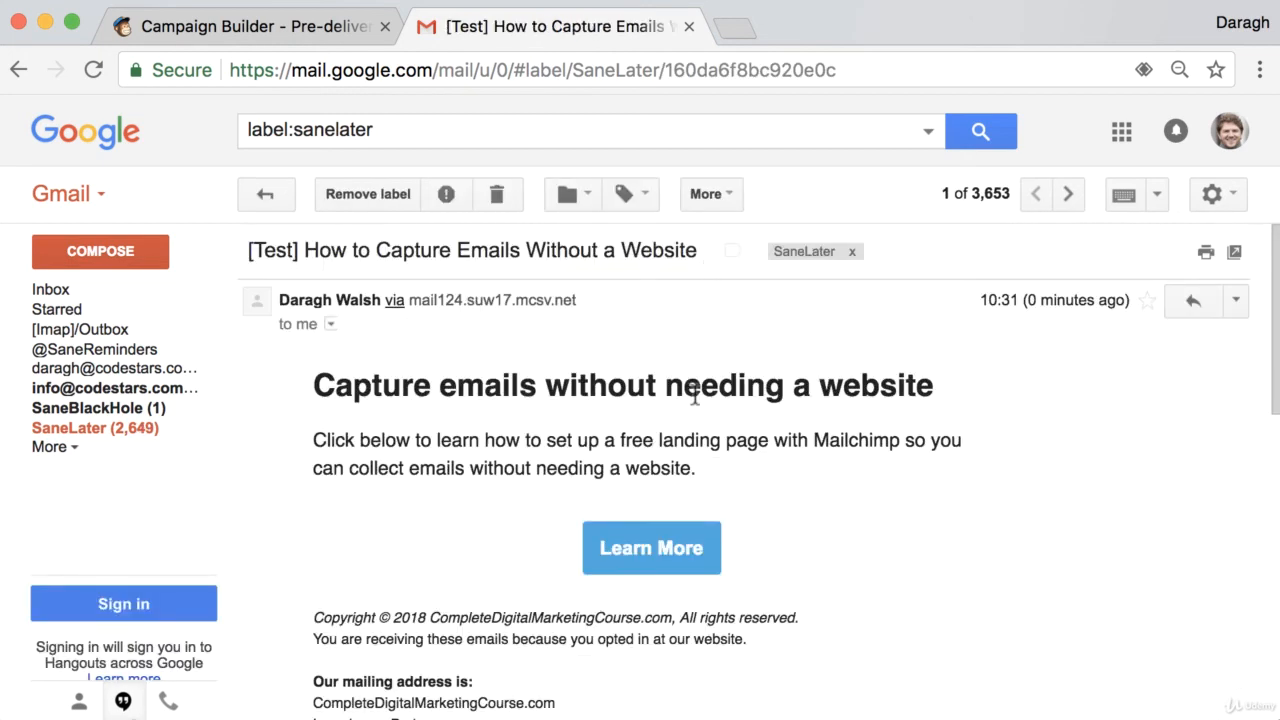
Check the test email's content and its Learn More button link, and return to the email.
scroll(695, 395, down, 3)
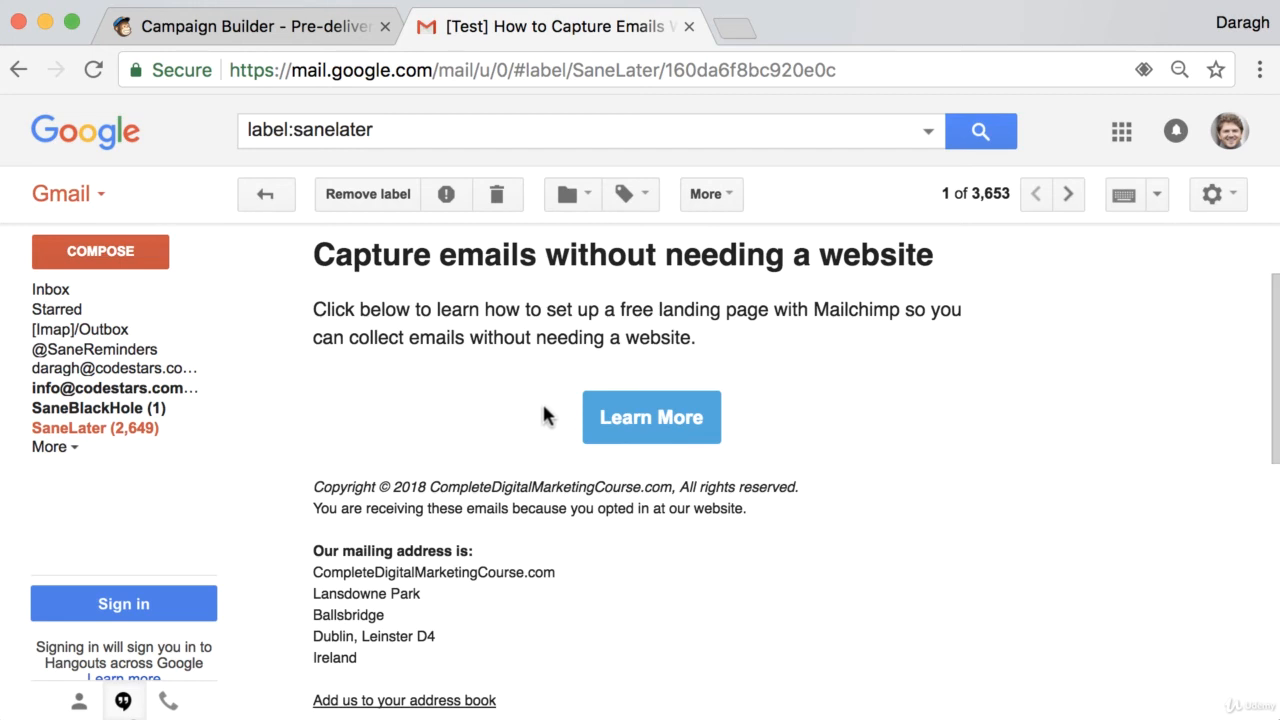
click(657, 420)
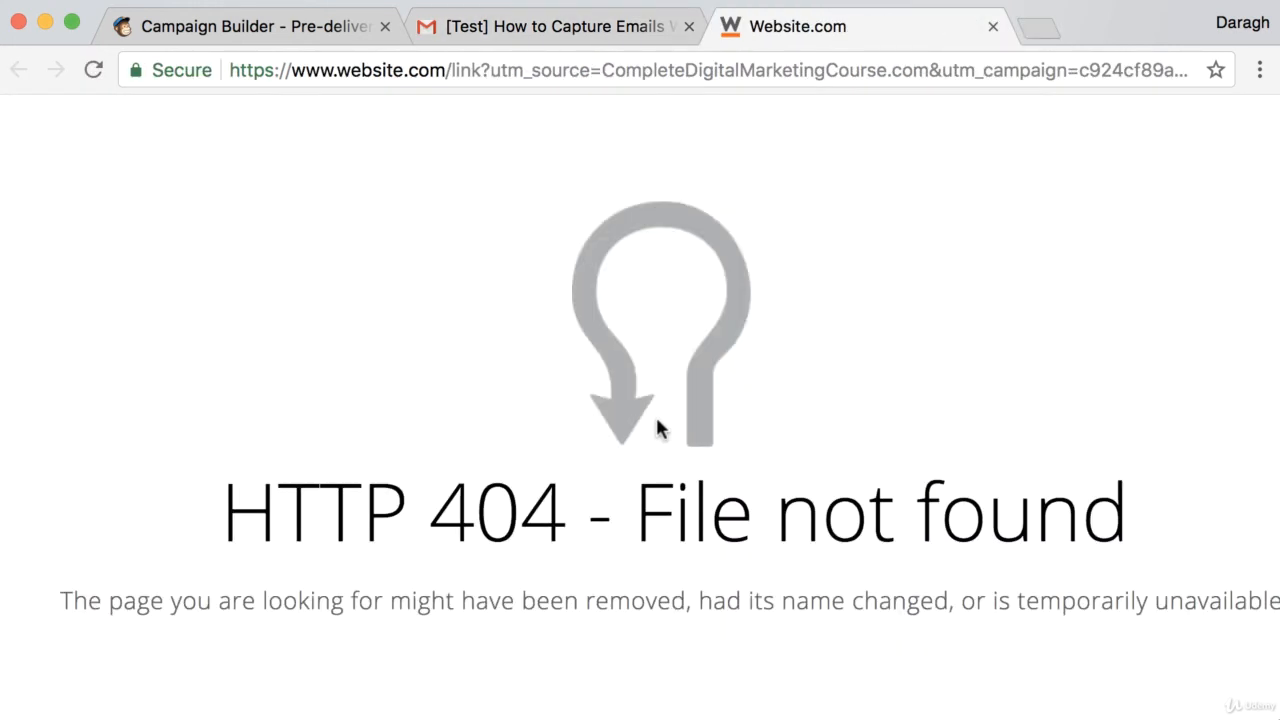
click(603, 30)
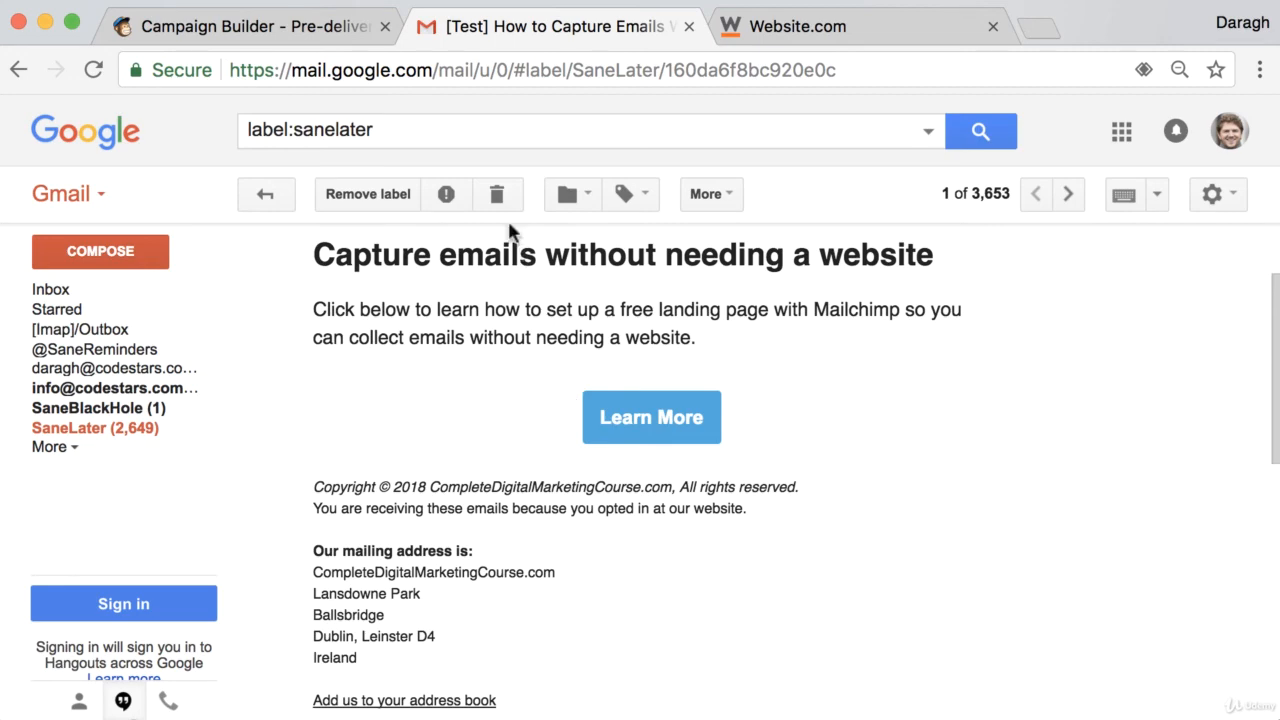
Switch back to the MailChimp campaign and view the final send confirmation, closing it without sending.
click(330, 30)
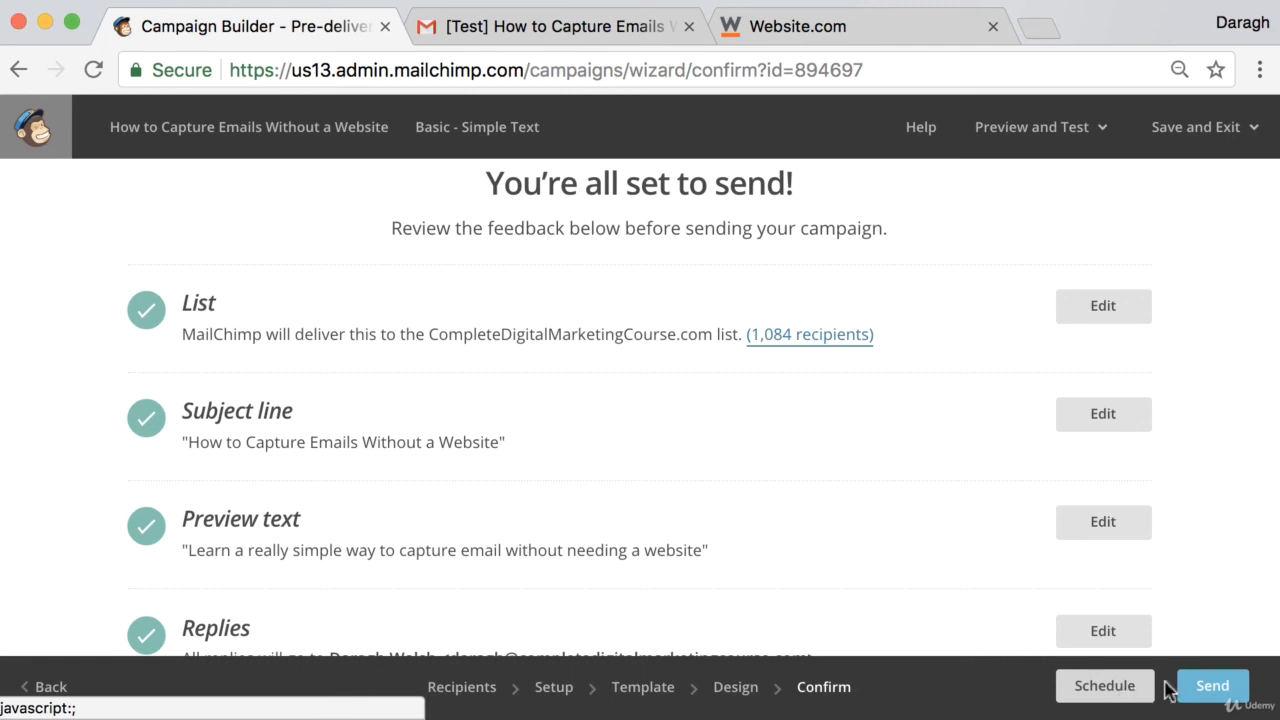
click(1213, 688)
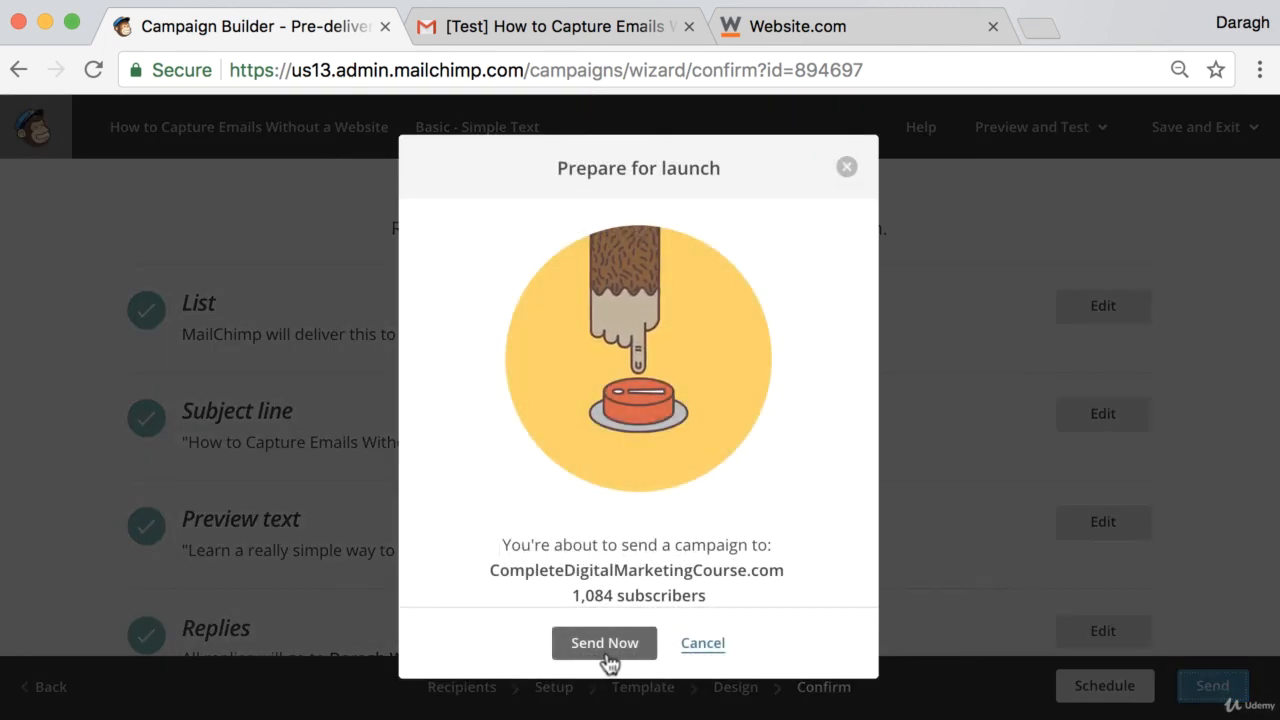
click(847, 171)
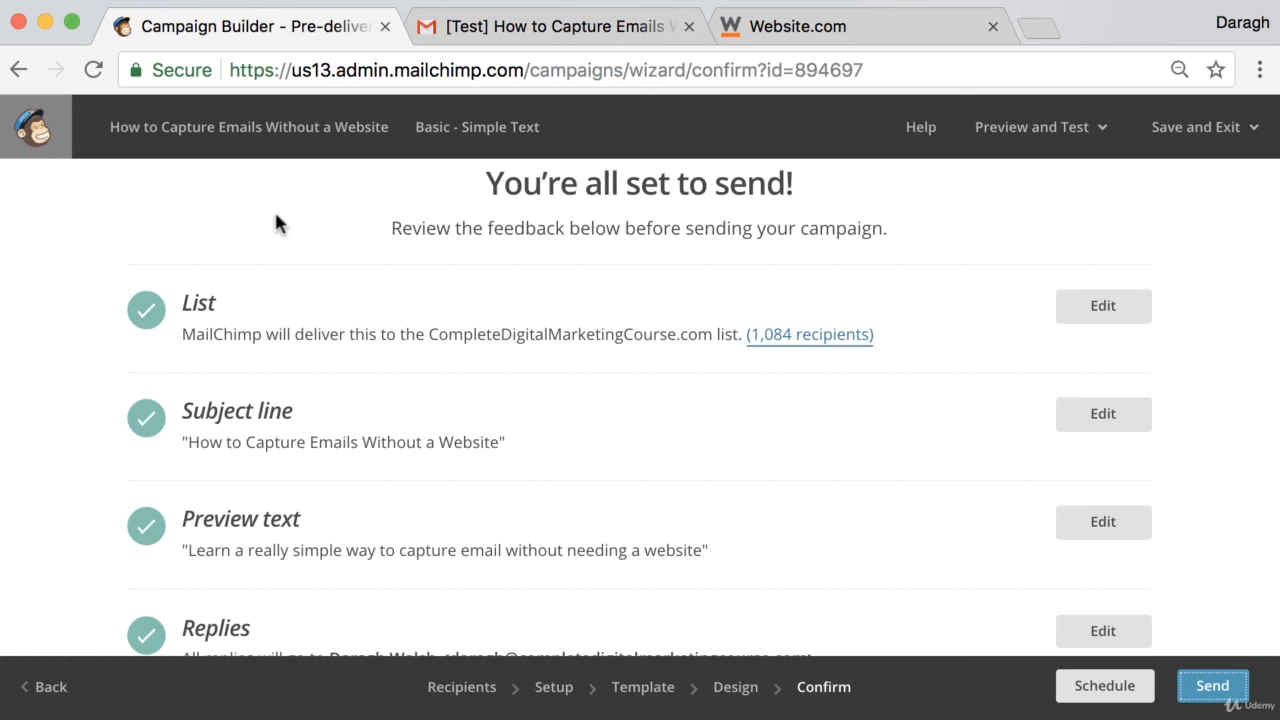
click(1078, 138)
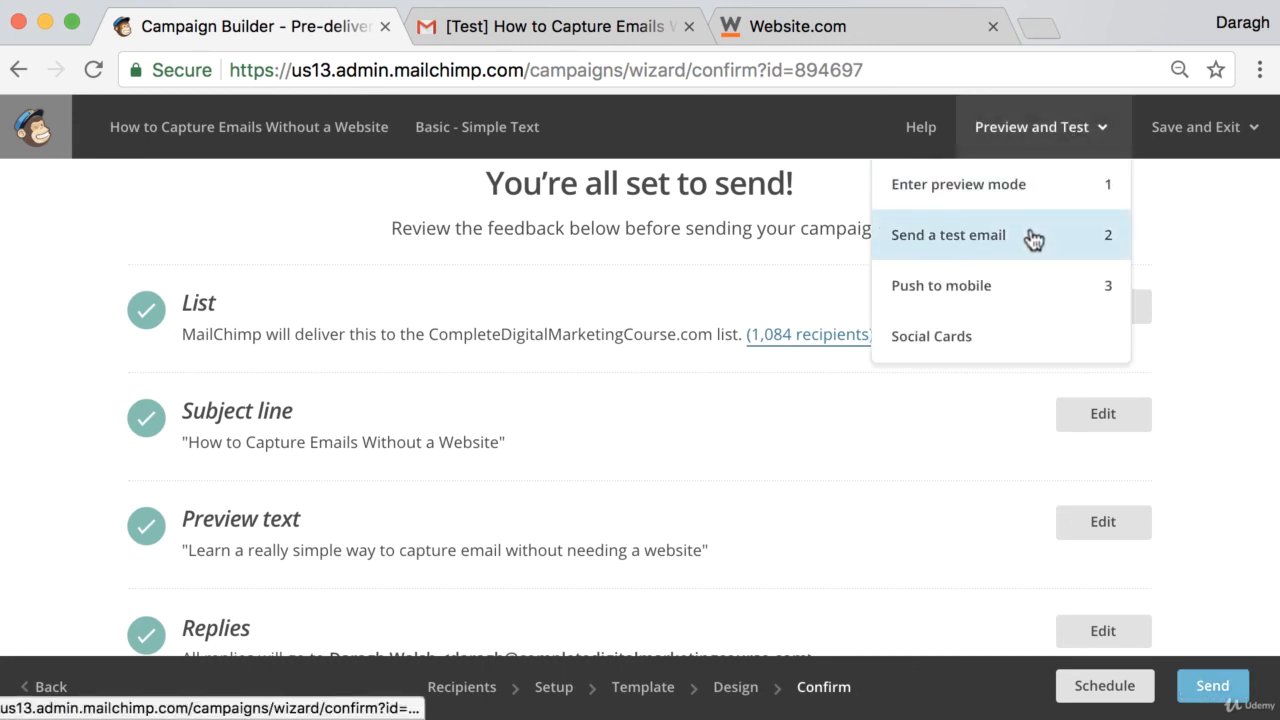
click(1200, 226)
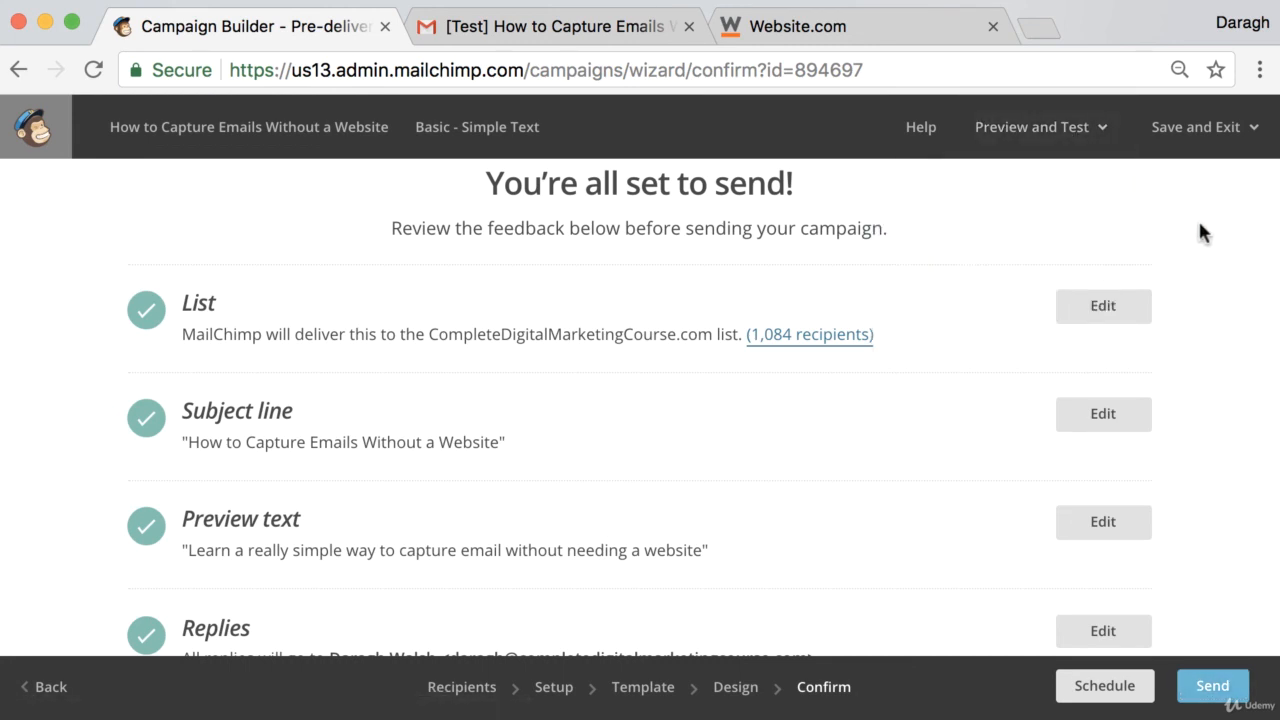